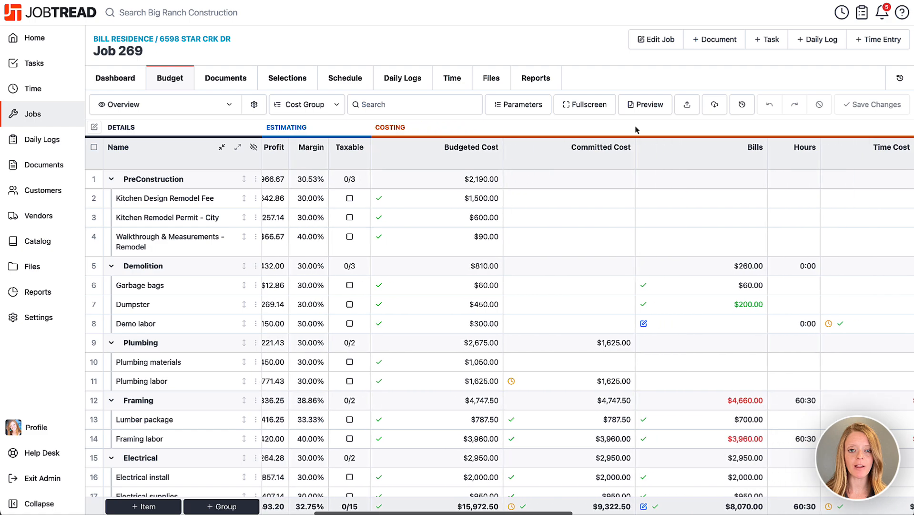
Step: Look through the budget's costing, invoicing and profit columns and the column visibility settings of the Overview view
scroll(635, 130, "right", 8)
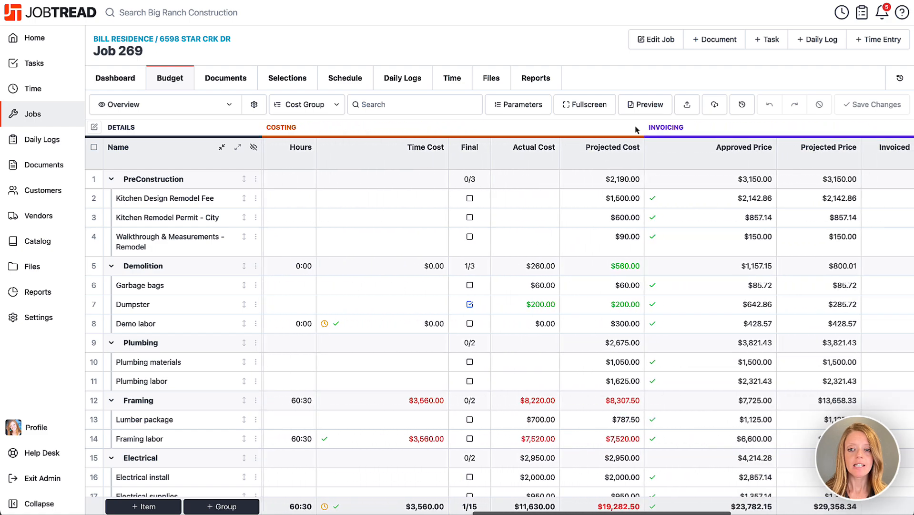
scroll(635, 130, "right", 2)
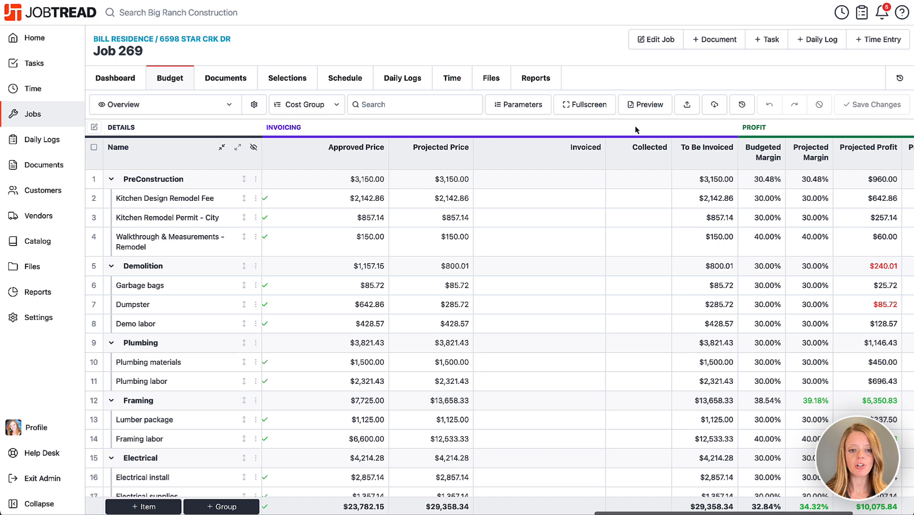
left_click(255, 107)
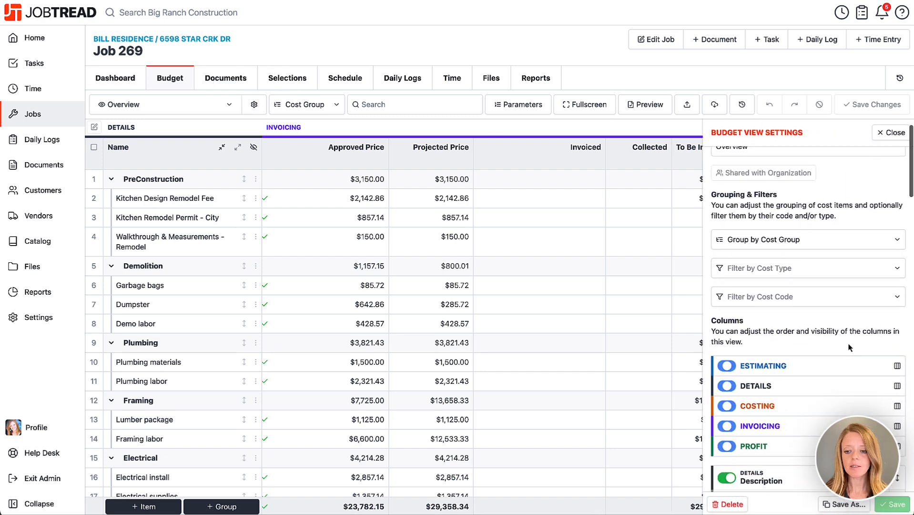
scroll(850, 347, "down", 15)
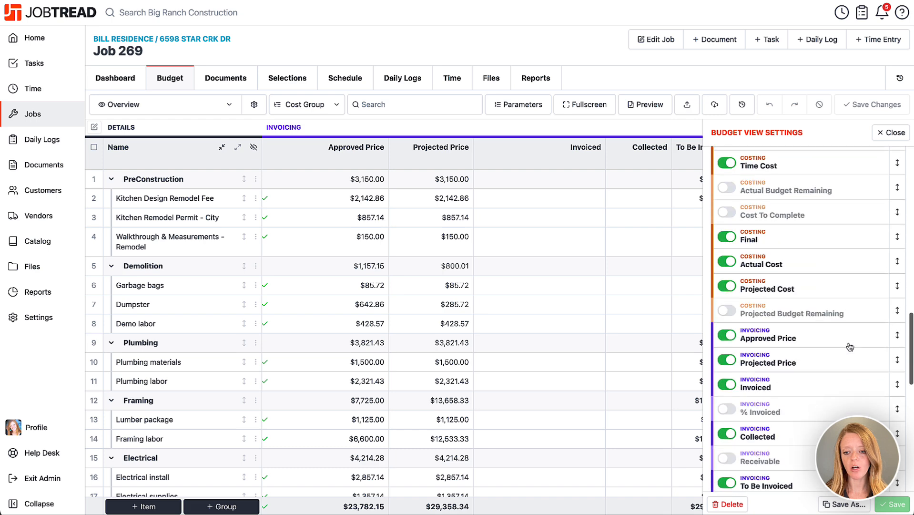
scroll(848, 346, "down", 4)
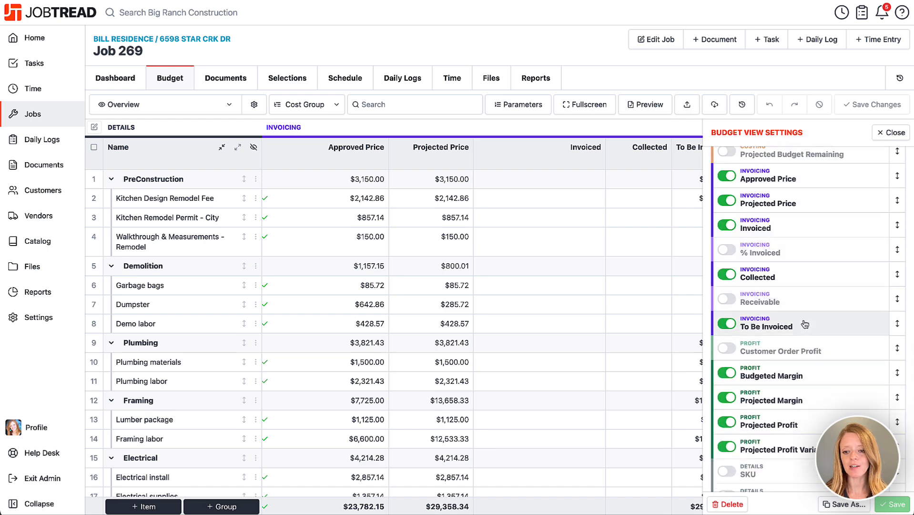
left_click(891, 132)
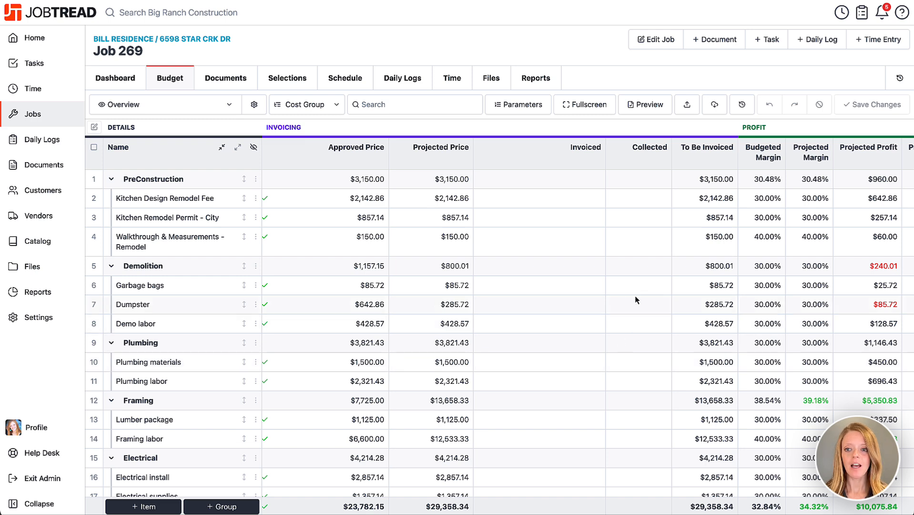
Step: Start a new Deposit customer invoice for the job
left_click(708, 38)
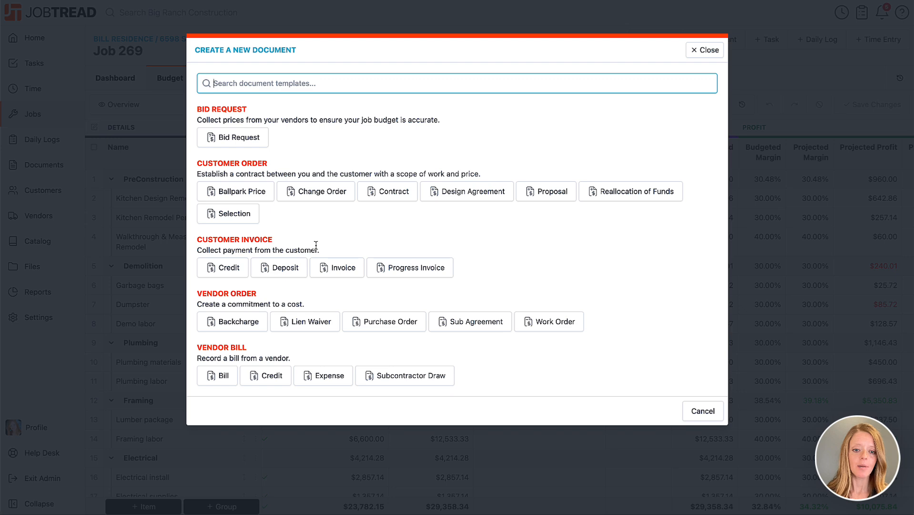
left_click(286, 269)
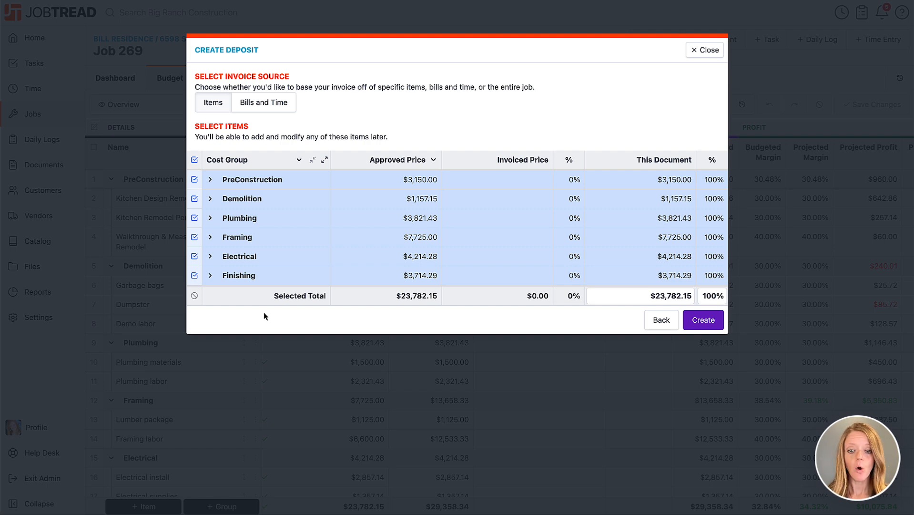
Step: Set the deposit to 15% of the approved price across all cost groups
left_click(714, 296)
key("ctrl+a")
type("15")
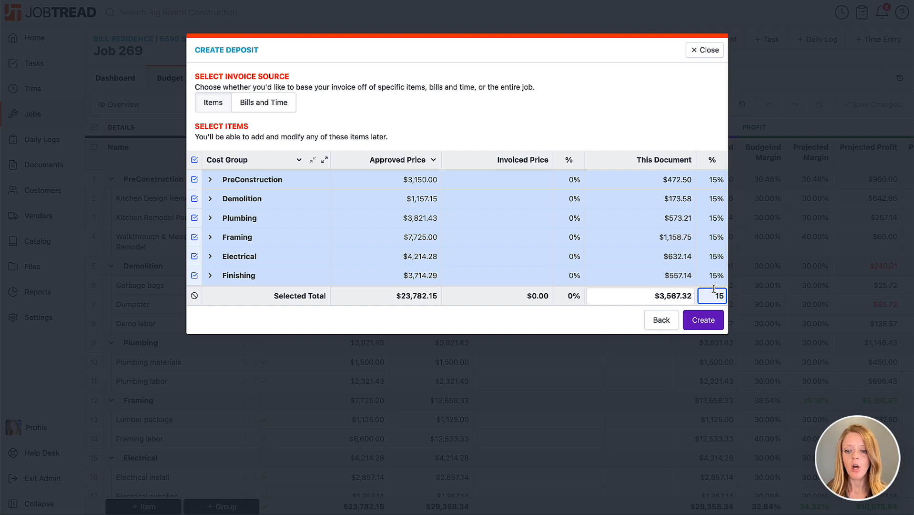
Step: Try a fixed deposit total of $4,000 across all cost groups, then reset the amounts
left_click(666, 298)
key("ctrl+a")
type("4000")
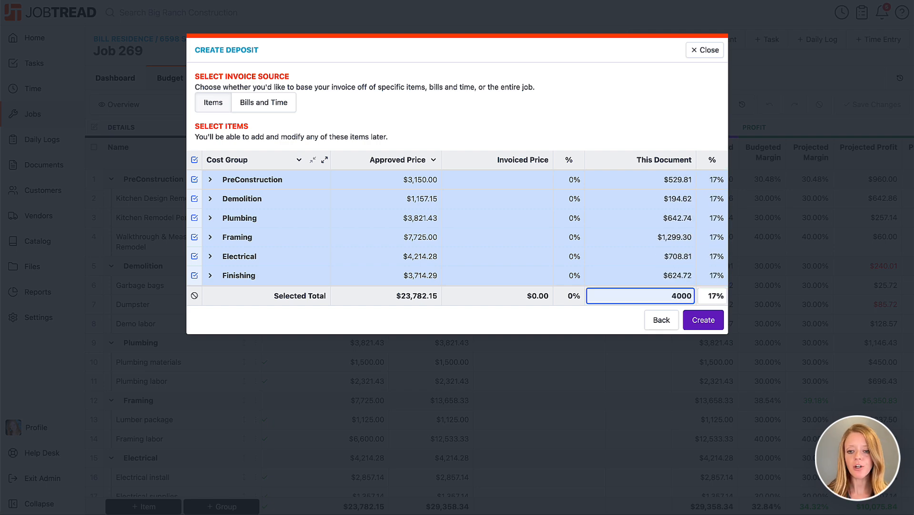
left_click(634, 325)
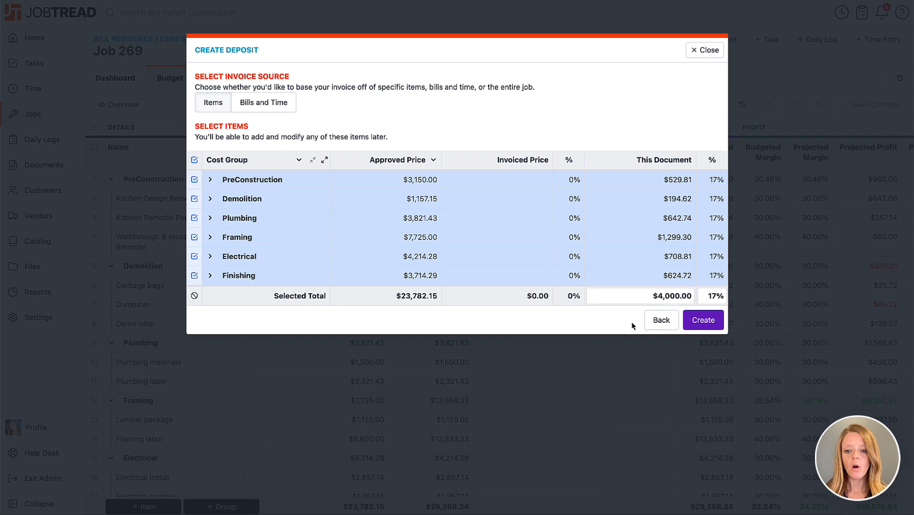
left_click(194, 296)
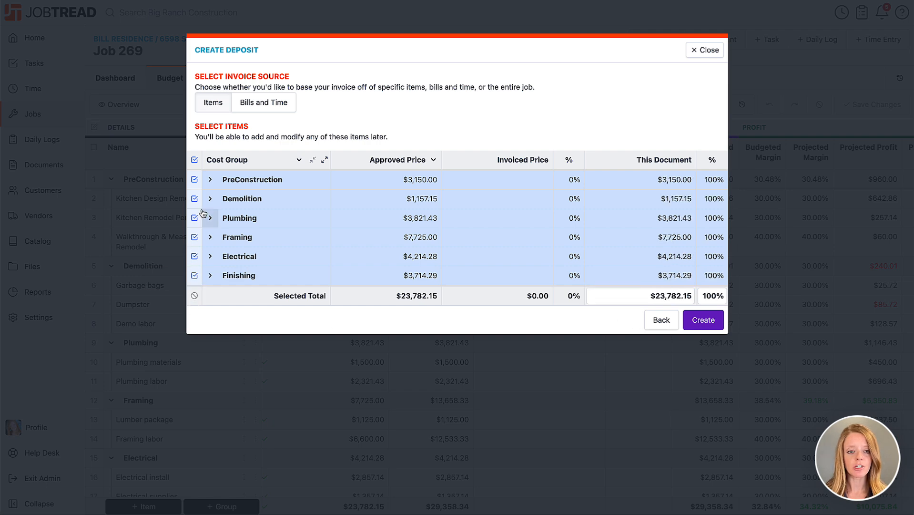
Step: Limit the deposit to the PreConstruction and Demolition cost groups and set their share to 50%
left_click(195, 160)
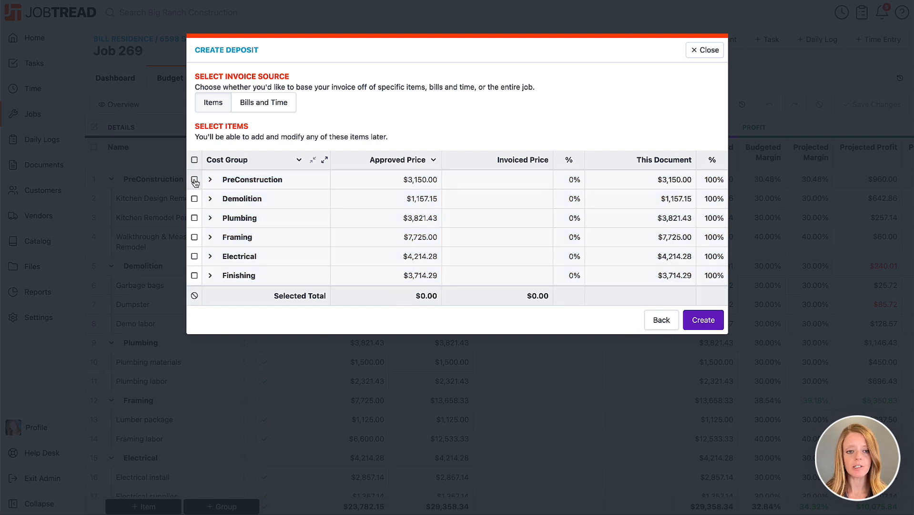
left_click(194, 180)
left_click(194, 198)
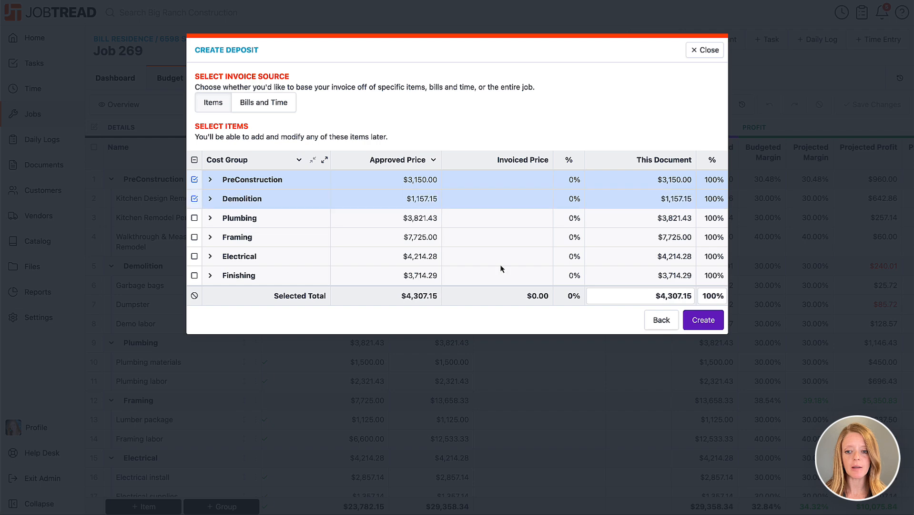
left_click(709, 296)
type("50")
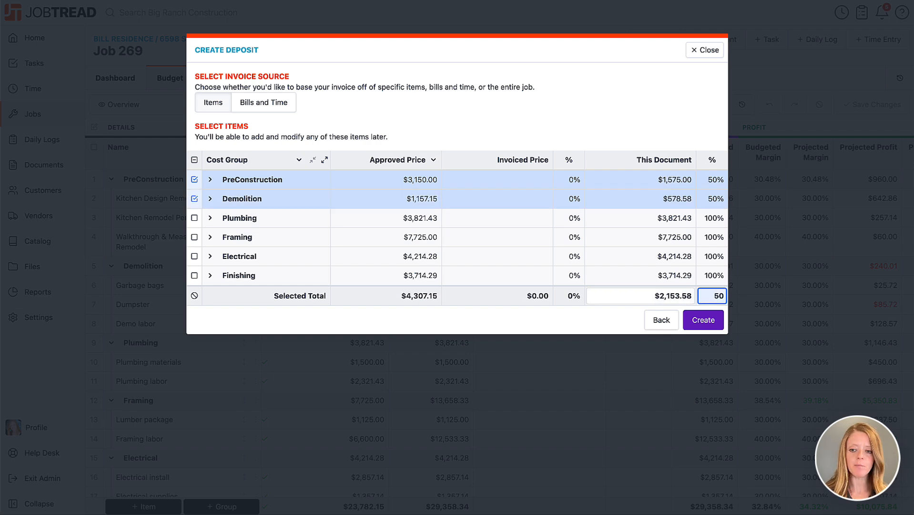
left_click(617, 333)
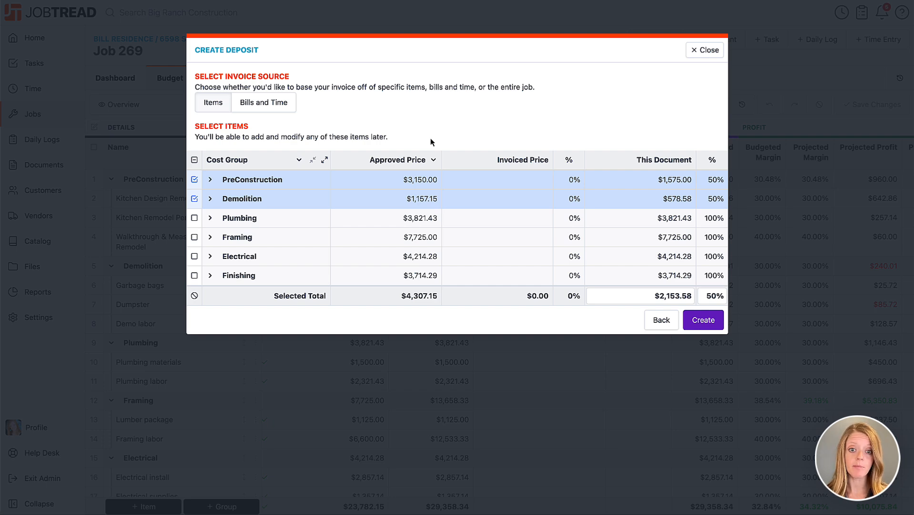
Step: Base the deposit on bills and time, selecting the DS Finish Carpentry and Sparky electric bills and the Jul 28, 29 and 30 time costs
left_click(273, 104)
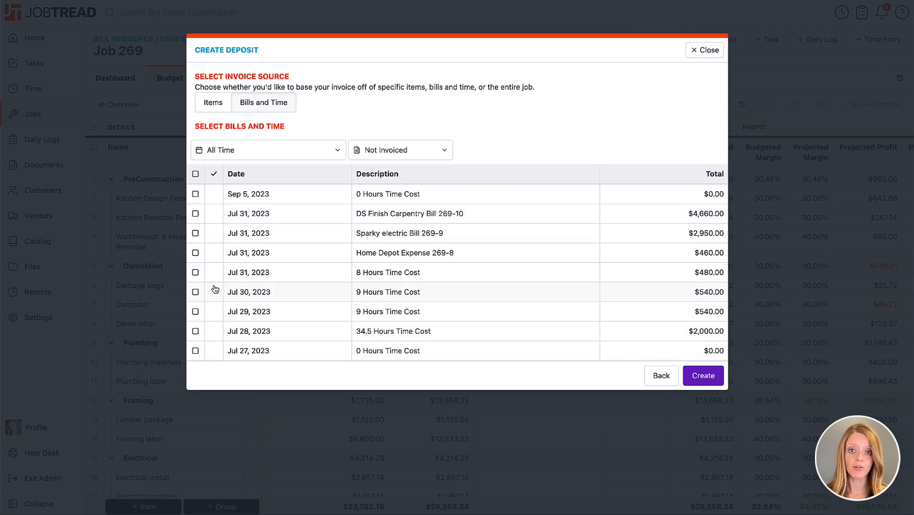
left_click(196, 213)
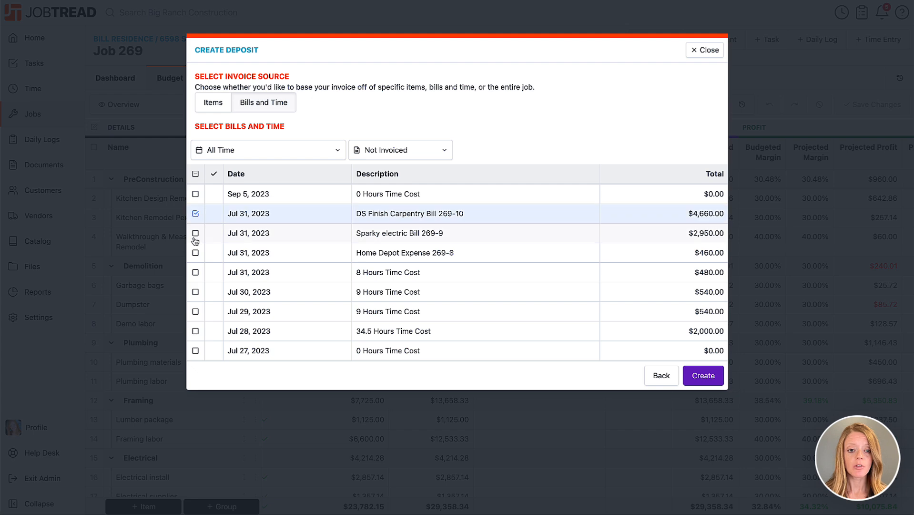
left_click(195, 233)
left_click(196, 292)
left_click(195, 312)
left_click(196, 330)
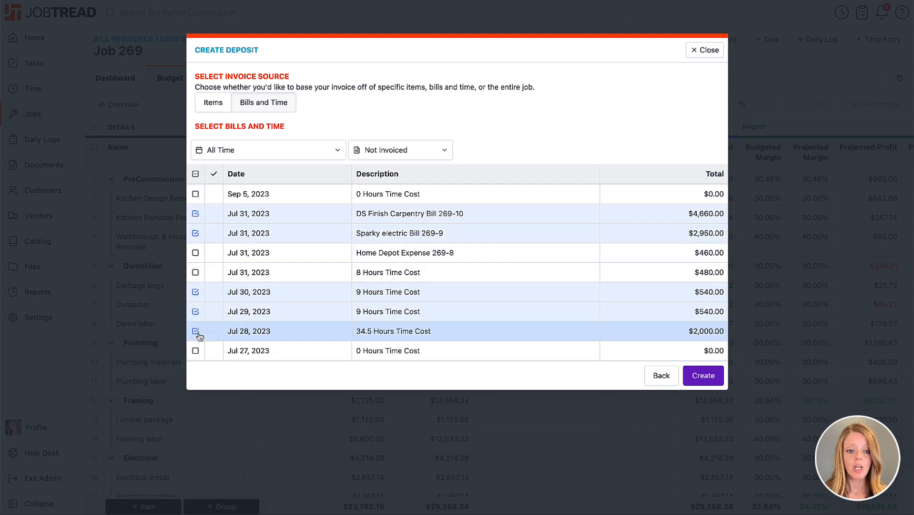
left_click(389, 151)
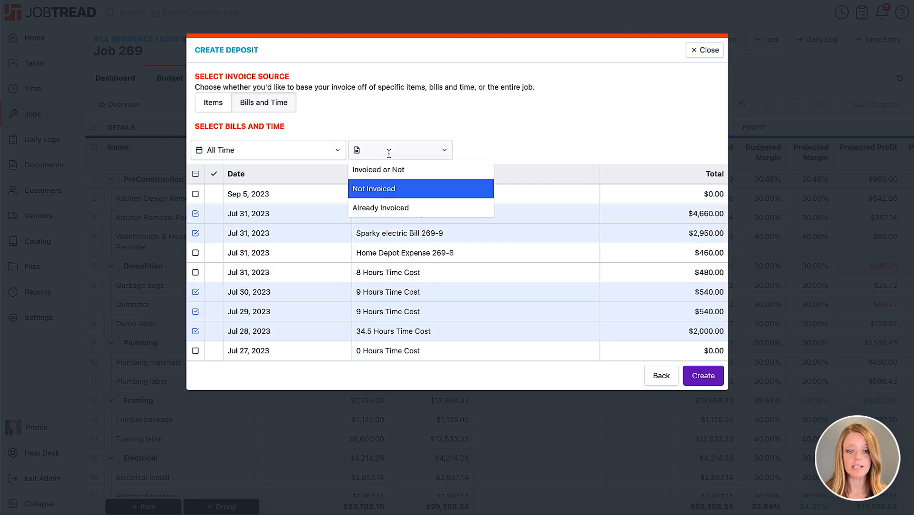
left_click(500, 149)
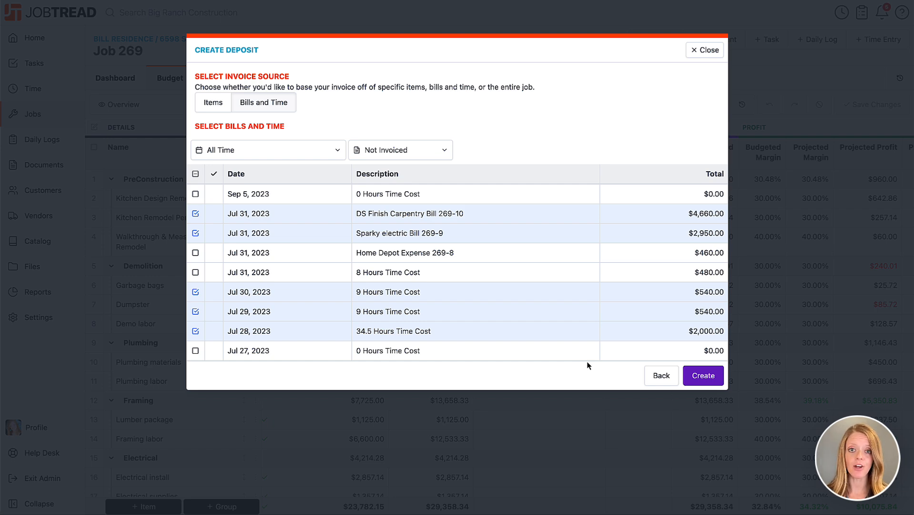
Step: Switch the invoice source back to items, set the deposit to 15% of all cost groups, and create it
left_click(214, 105)
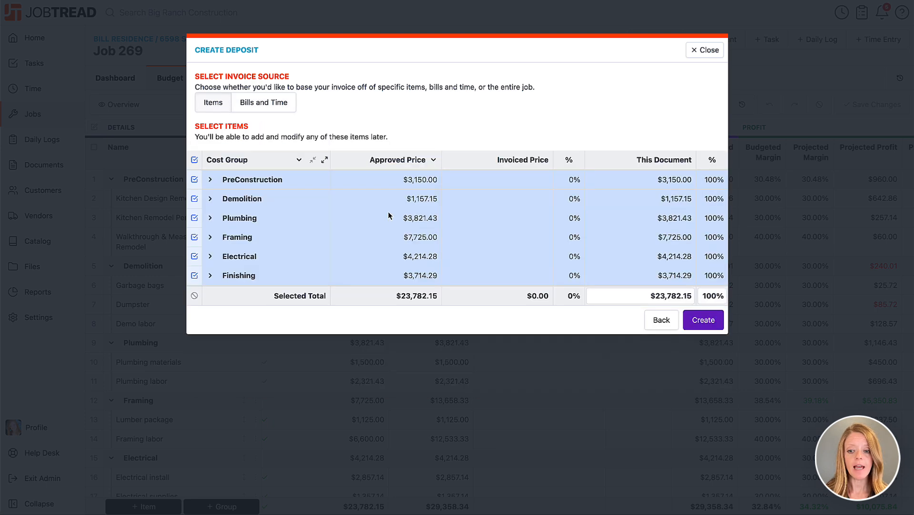
left_click(715, 295)
type("15")
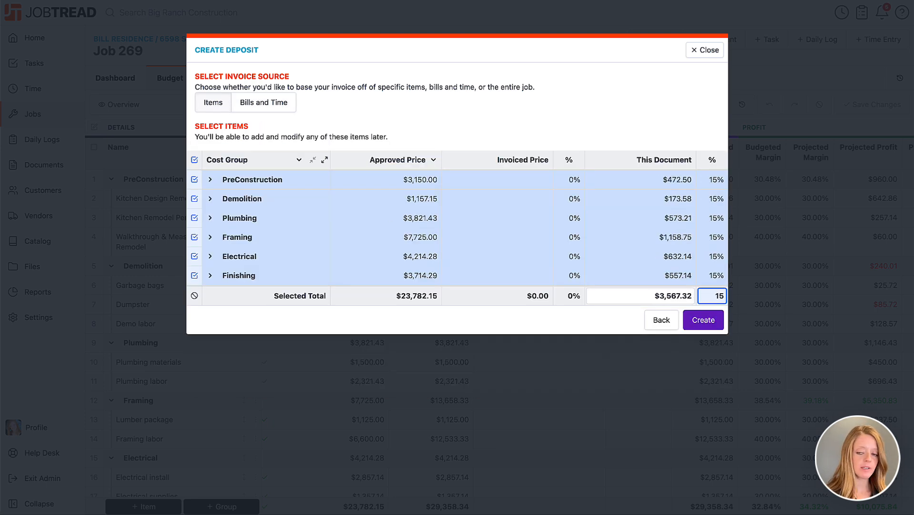
left_click(617, 314)
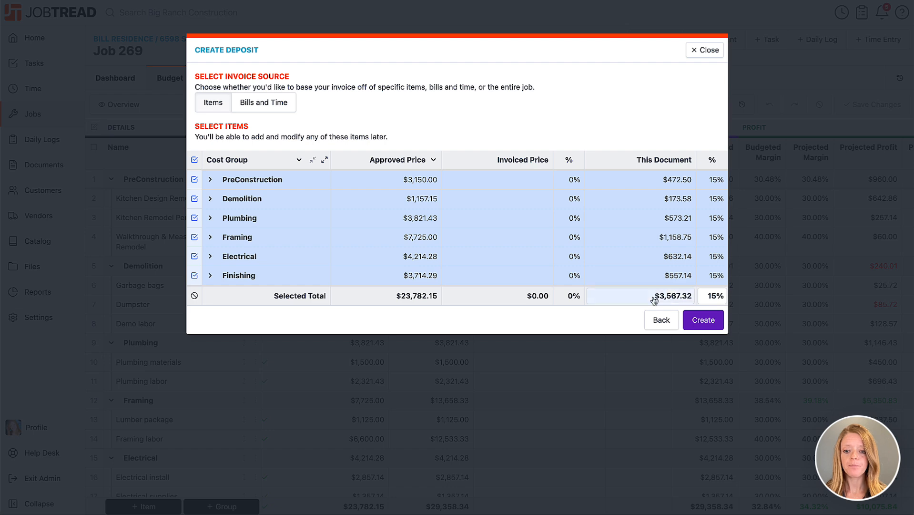
left_click(702, 320)
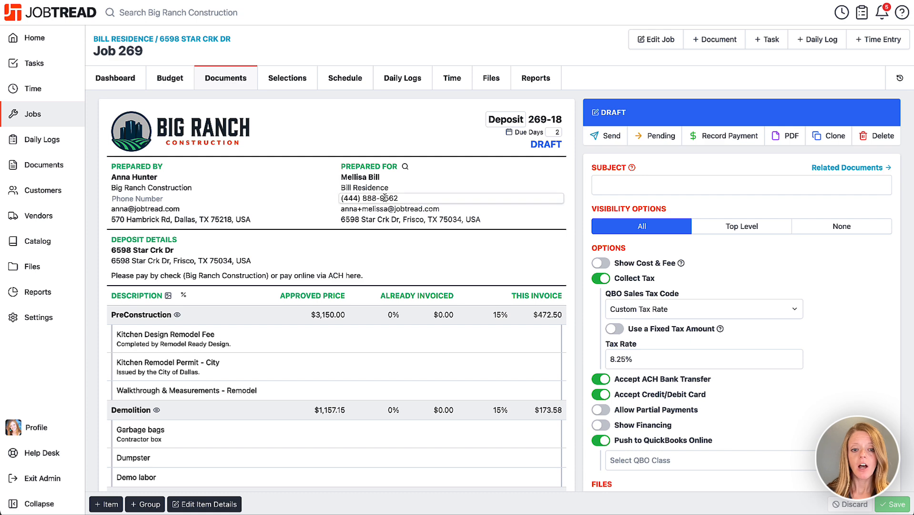
Step: Review the draft deposit's contact details, payment instructions and line items down to the subtotal
left_click_drag(386, 219, 299, 273)
left_click(299, 274)
left_click(285, 261)
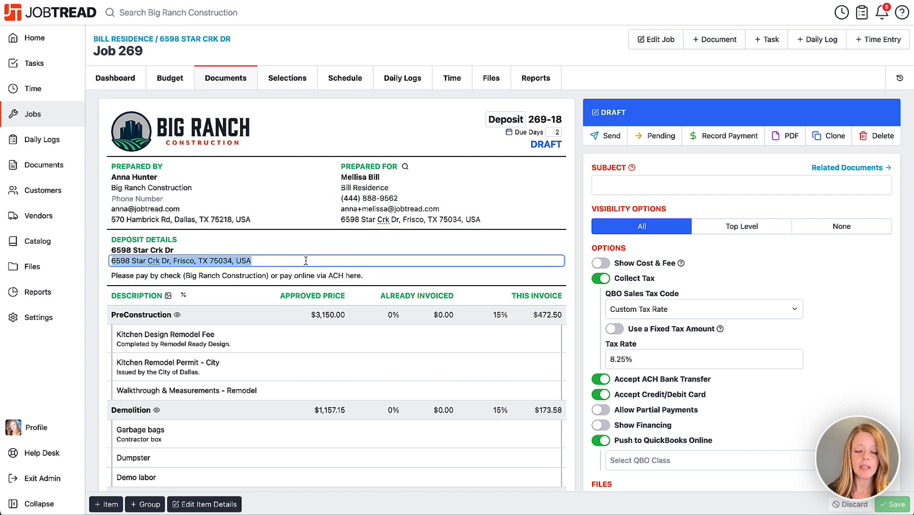
left_click(580, 279)
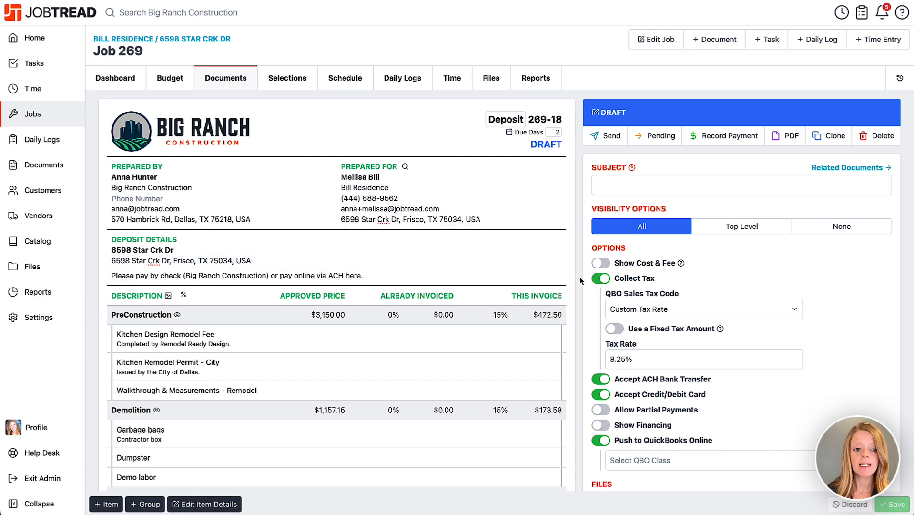
scroll(580, 280, "down", 3)
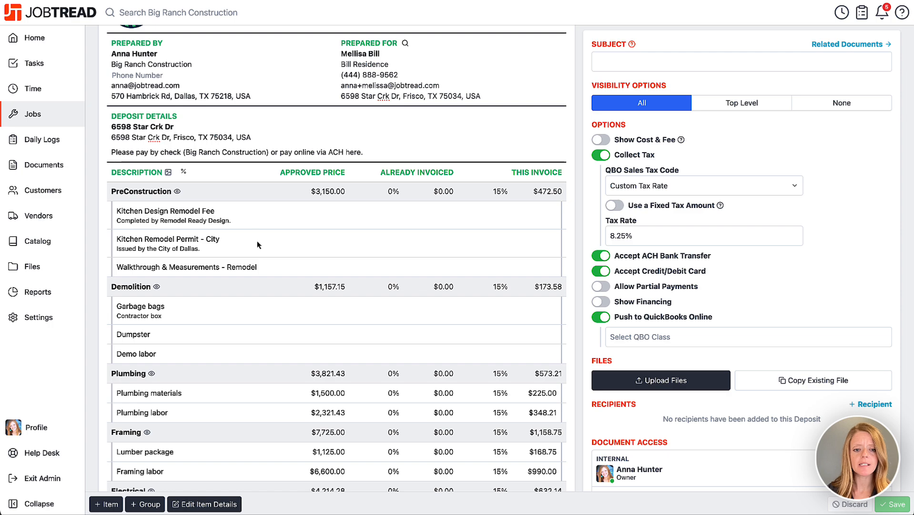
scroll(228, 400, "down", 4)
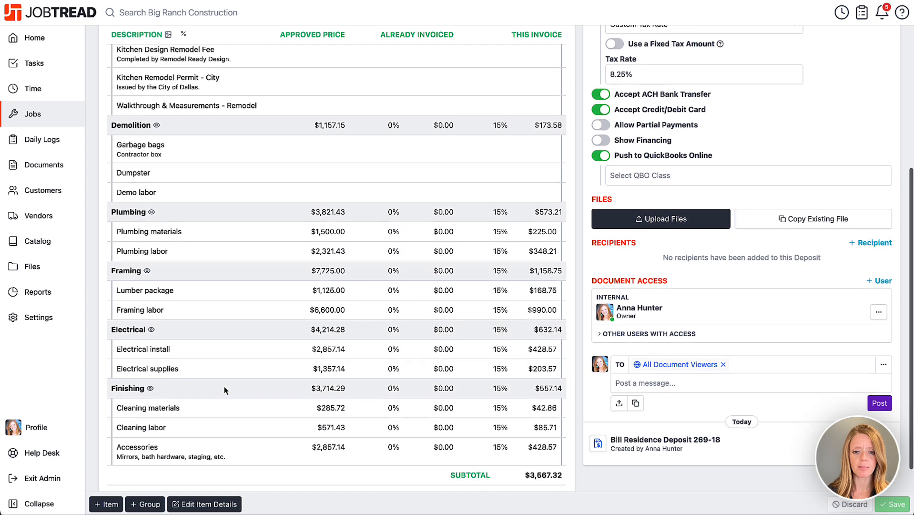
scroll(224, 385, "up", 5)
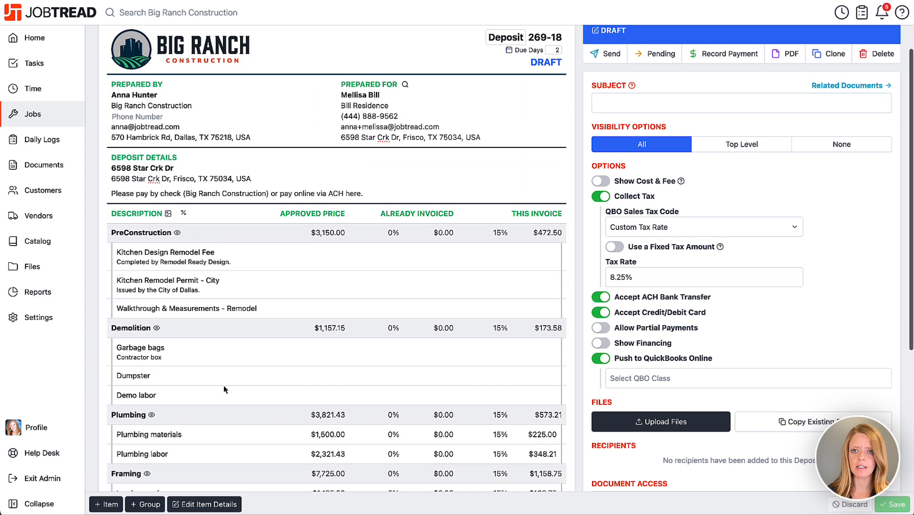
Step: Hide the line items under PreConstruction and Demolition, then set the deposit's visibility to Top Level
left_click(177, 232)
left_click(155, 252)
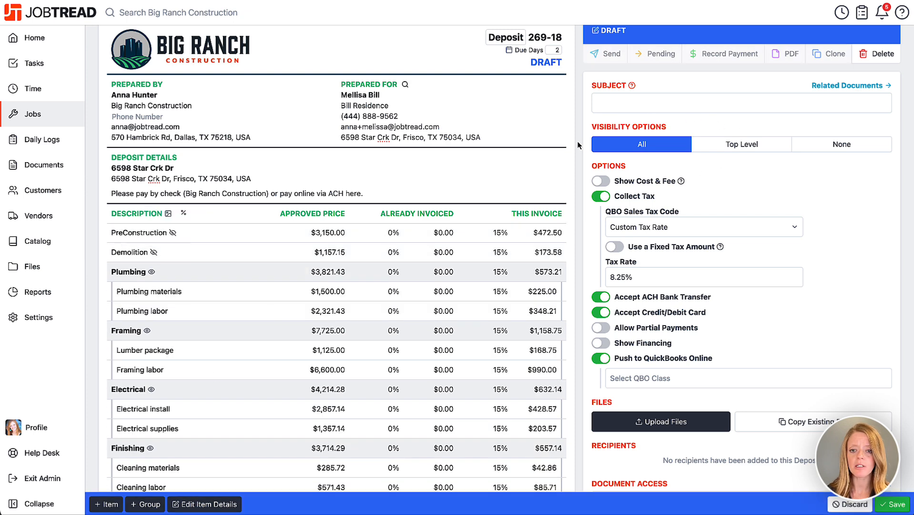
left_click(755, 146)
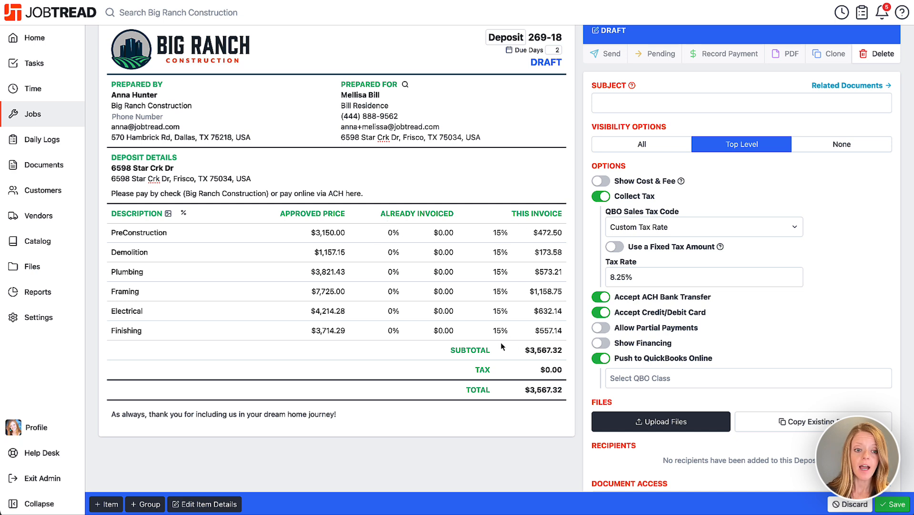
Step: Hide the progress amounts on the deposit, then show them again
left_click(184, 215)
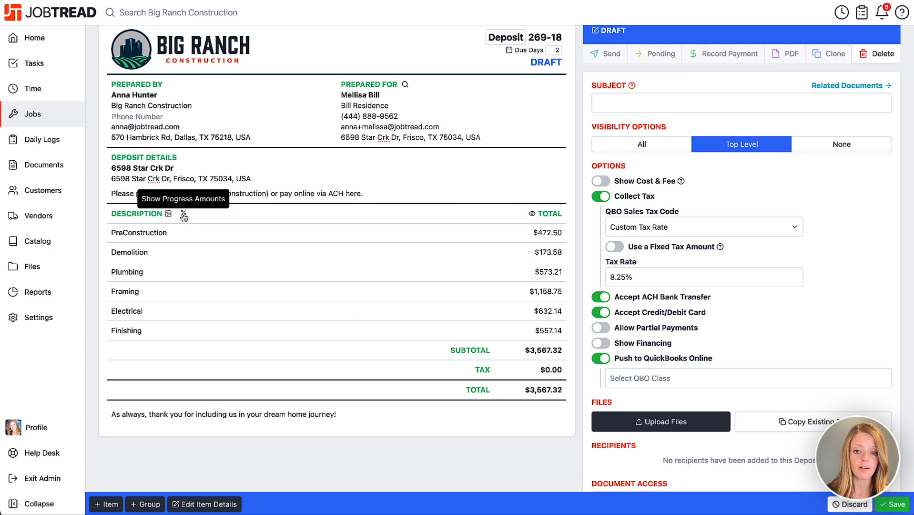
left_click(183, 215)
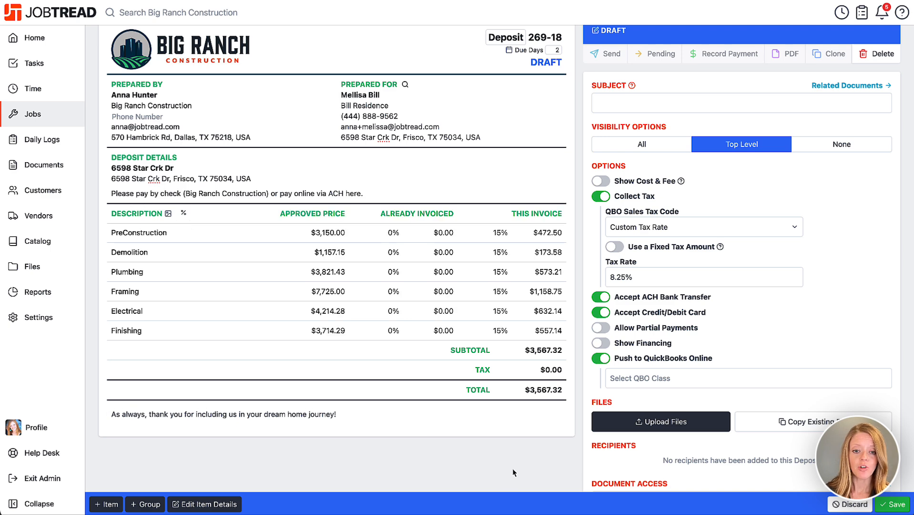
scroll(512, 467, "up", 1)
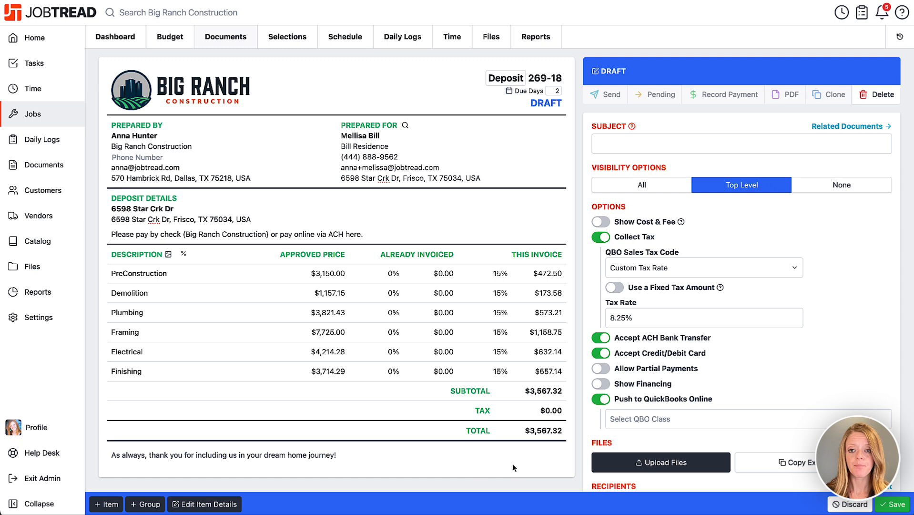
Step: Give the draft deposit the subject "Initial Deposit"
left_click(620, 148)
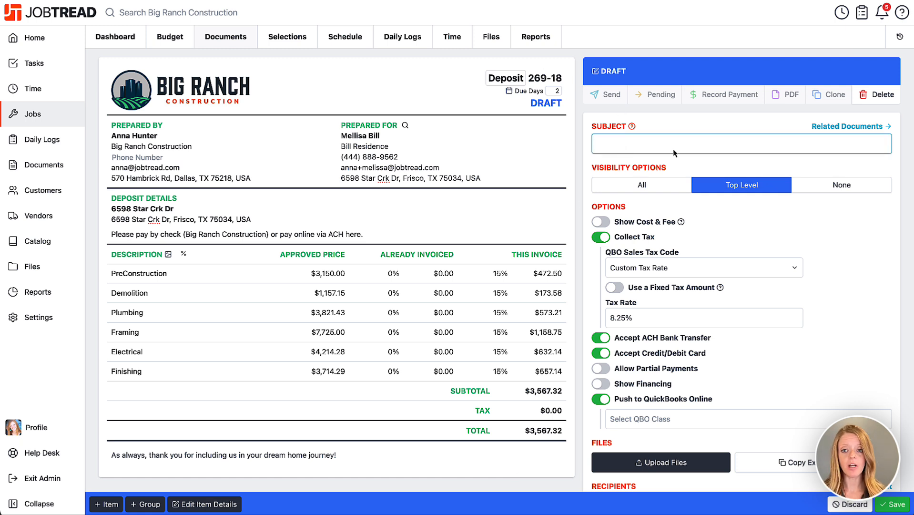
type("Initi")
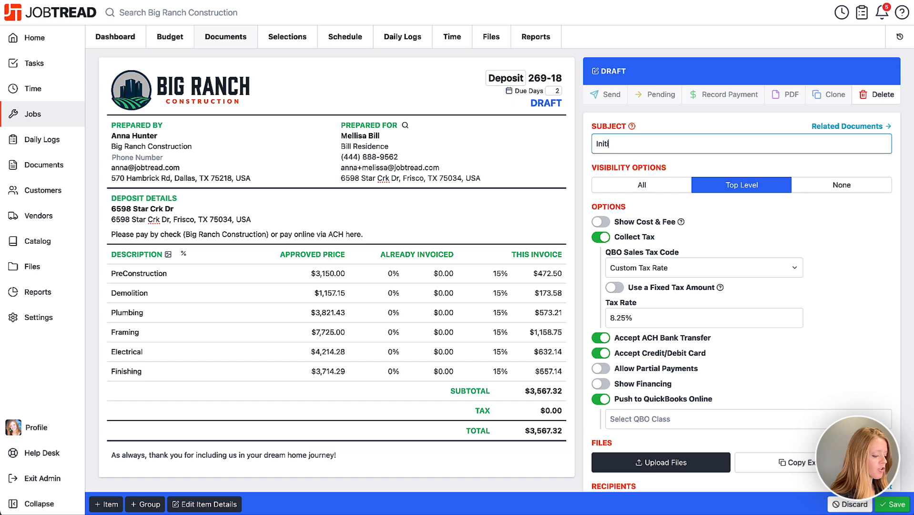
type("al Deposit")
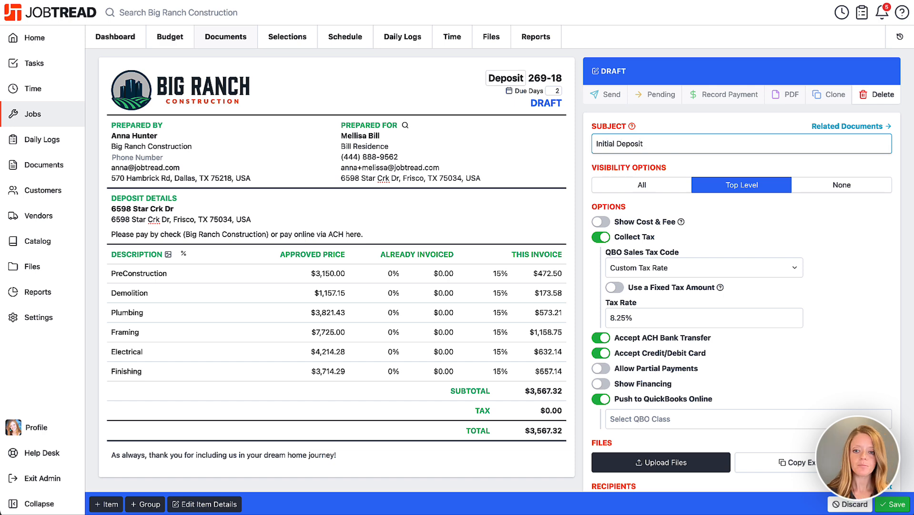
left_click(579, 252)
Step: Show the cost and fee breakdown on the deposit, then hide it again
scroll(580, 256, "down", 3)
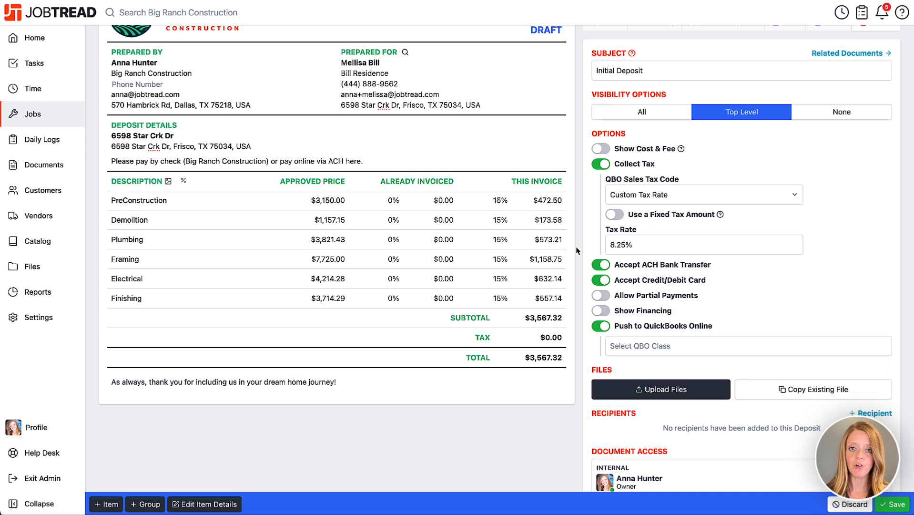
left_click(600, 148)
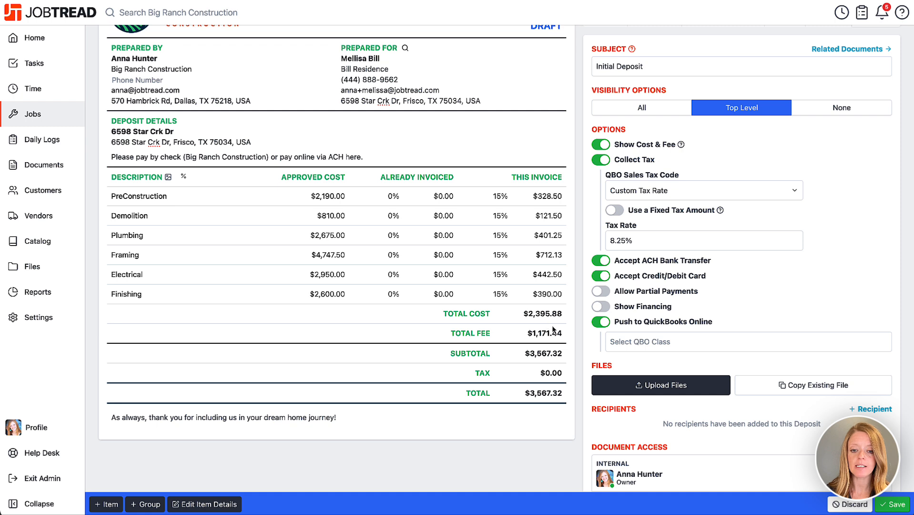
left_click(601, 146)
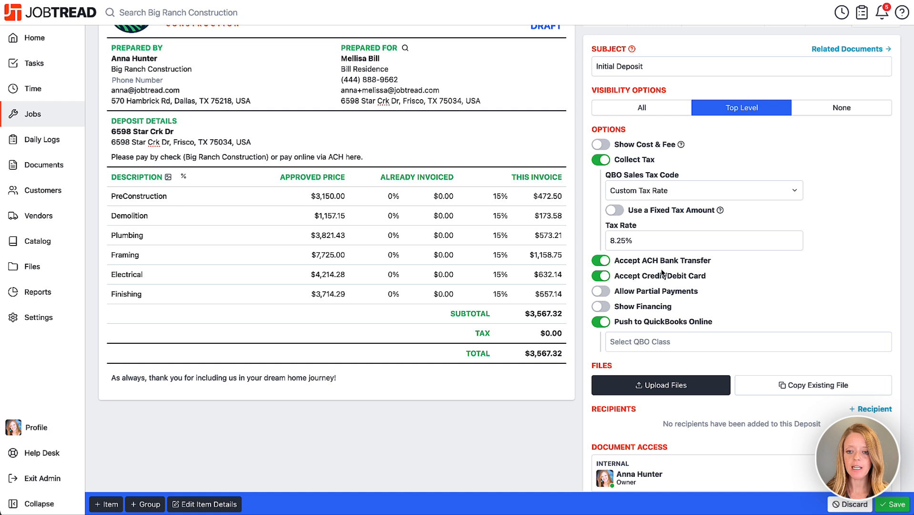
Step: Allow partial payments and show financing on the deposit, and save the draft
left_click(602, 292)
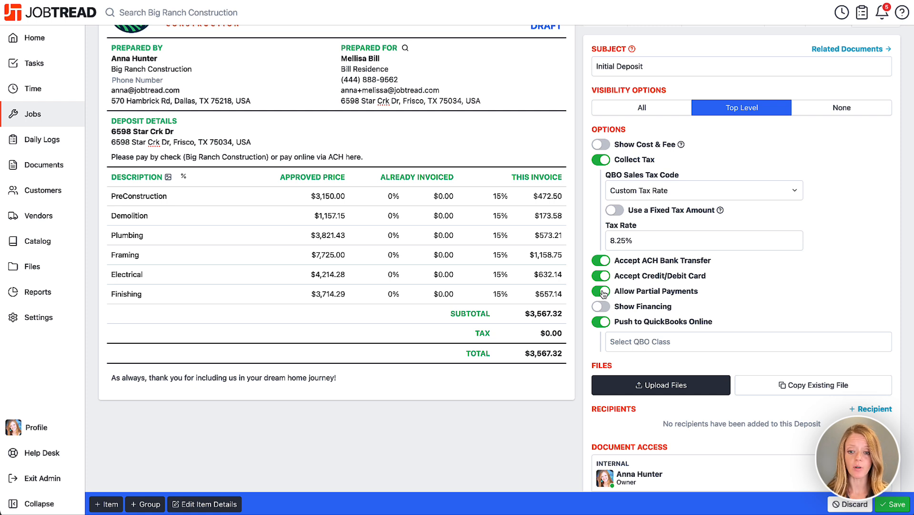
left_click(602, 307)
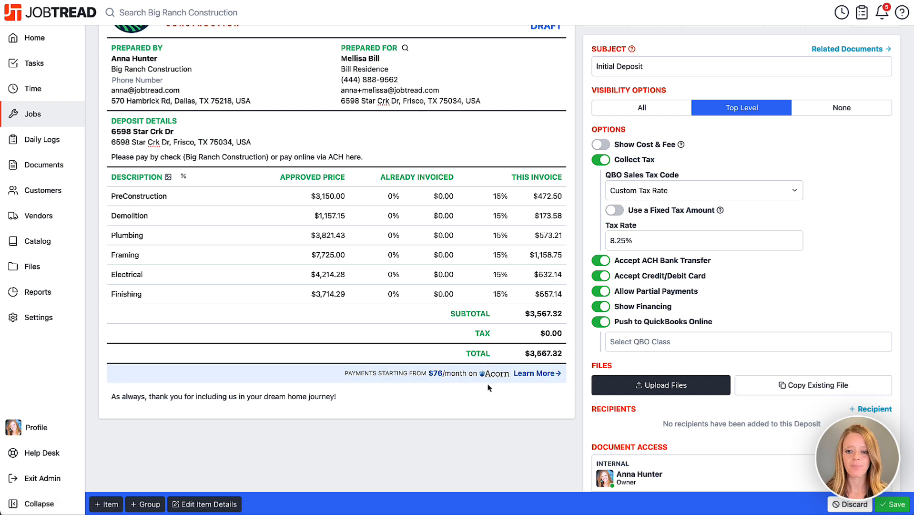
scroll(558, 435, "up", 3)
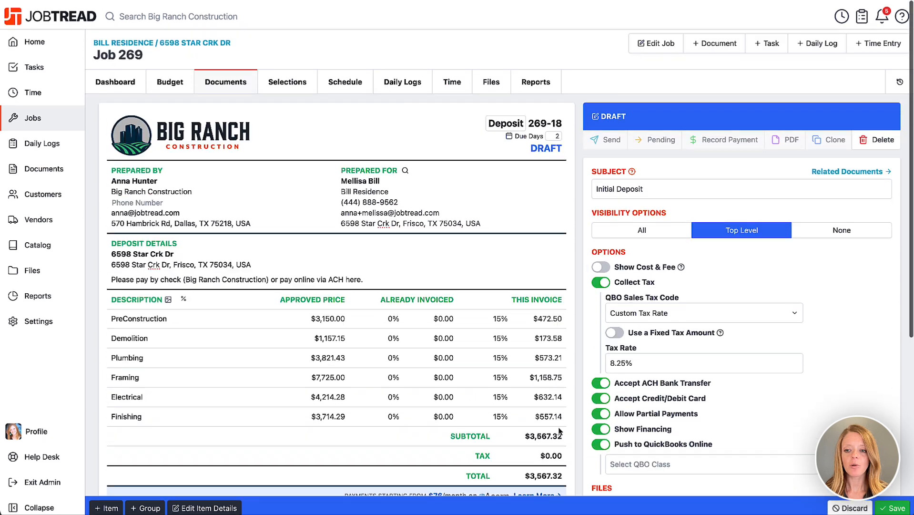
left_click(897, 505)
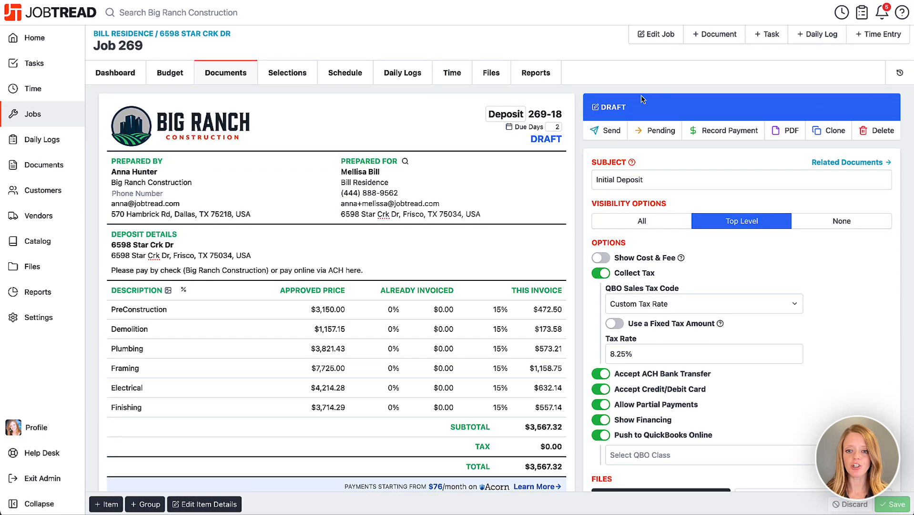
Step: Send the deposit to the customer contact with the default email message and no signature requirement
left_click(605, 132)
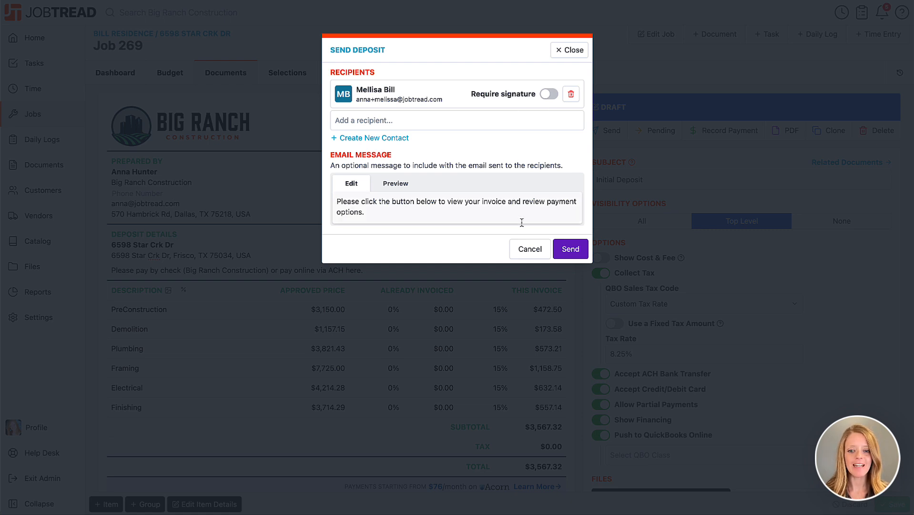
left_click(578, 250)
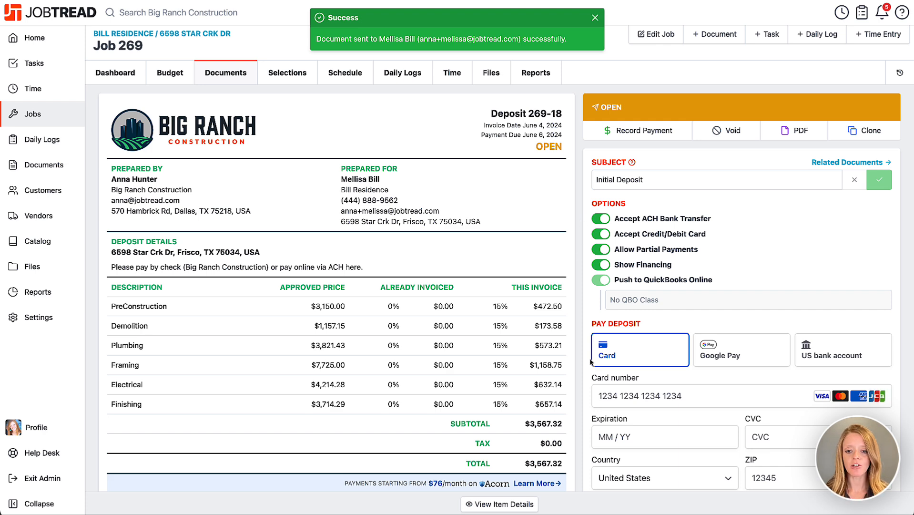
Step: View the US bank account payment form on the open deposit, then go back to the card form
scroll(591, 361, "down", 3)
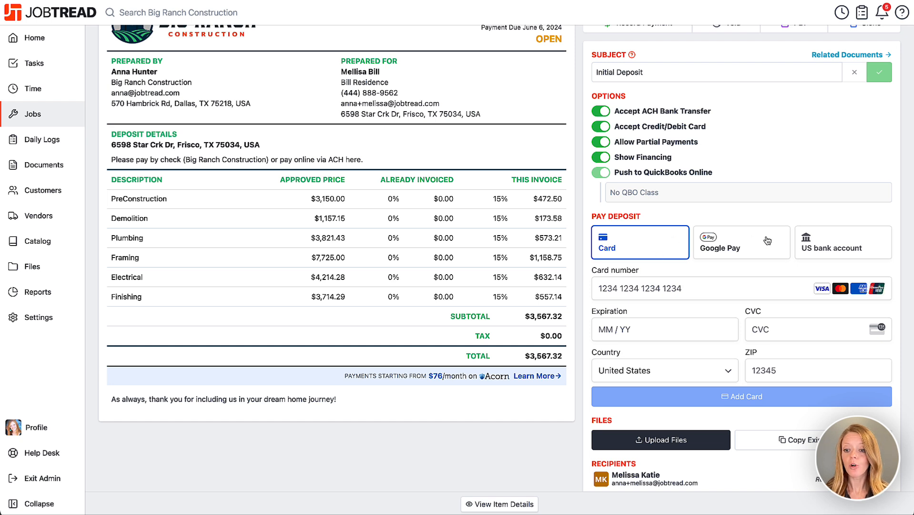
left_click(841, 251)
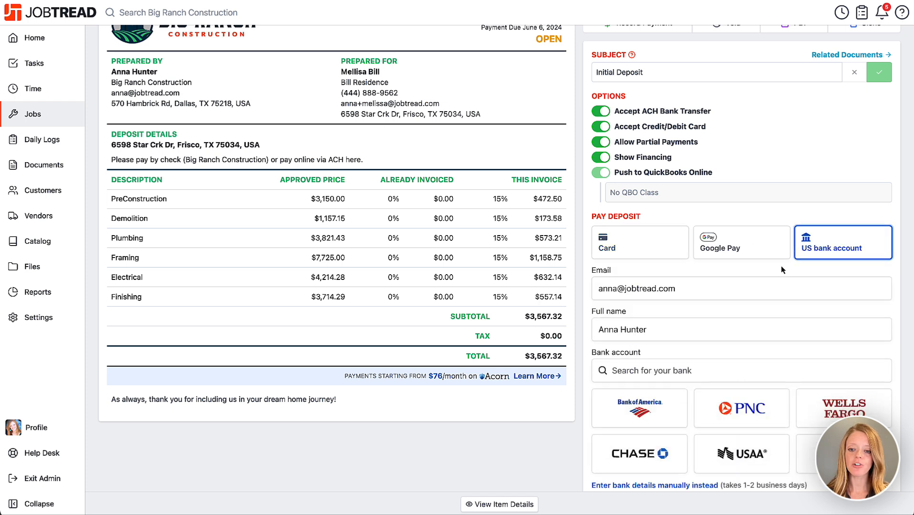
left_click(644, 259)
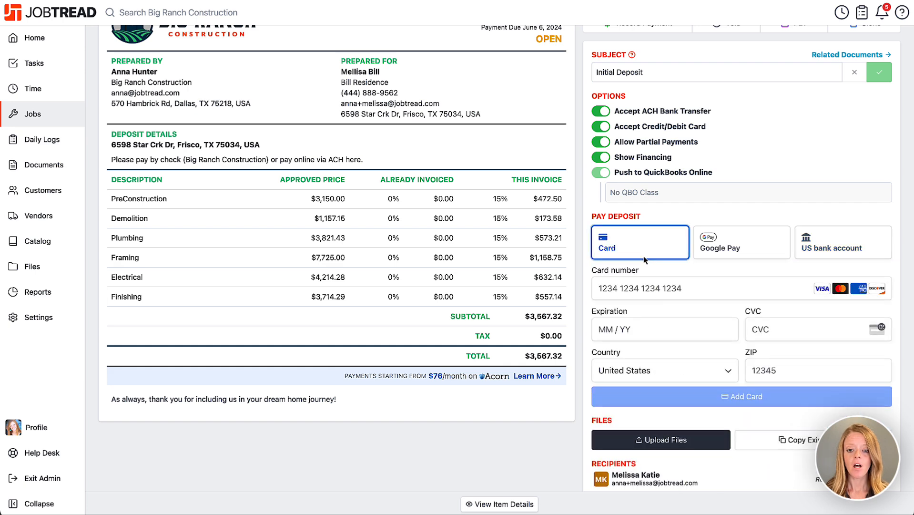
Step: Record a new check payment dated today on the deposit with reference 59652 and the note "Paid in full", and save it
scroll(643, 258, "up", 3)
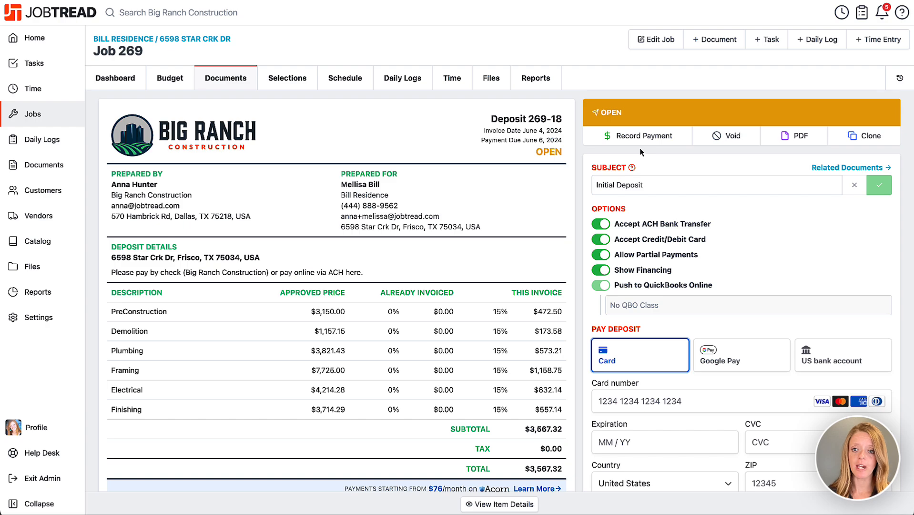
left_click(624, 139)
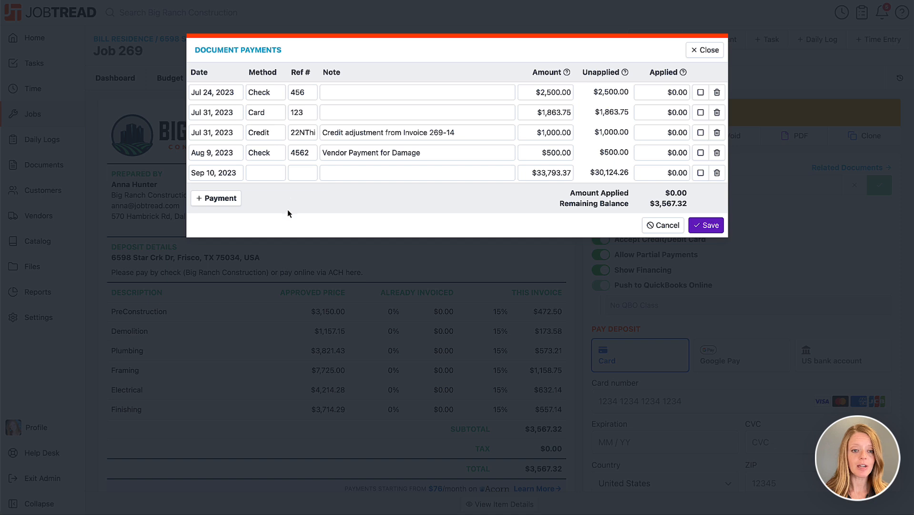
left_click(205, 199)
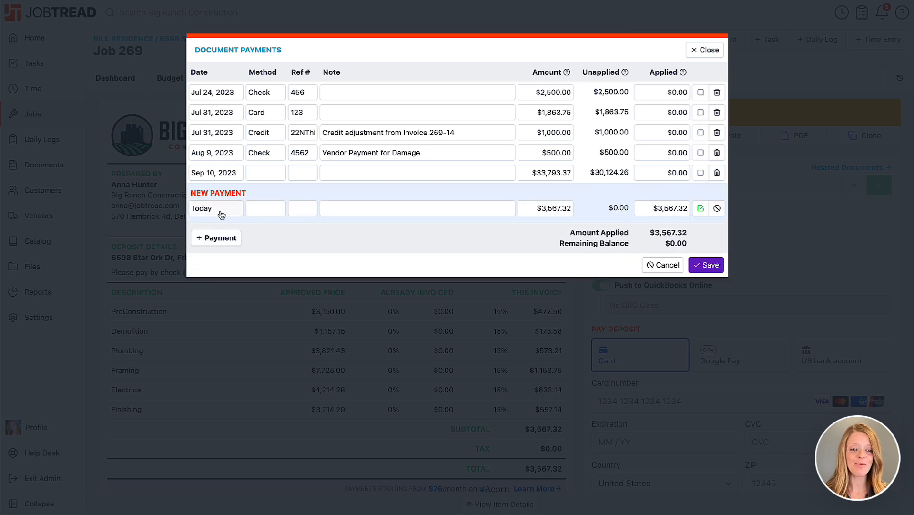
left_click(275, 208)
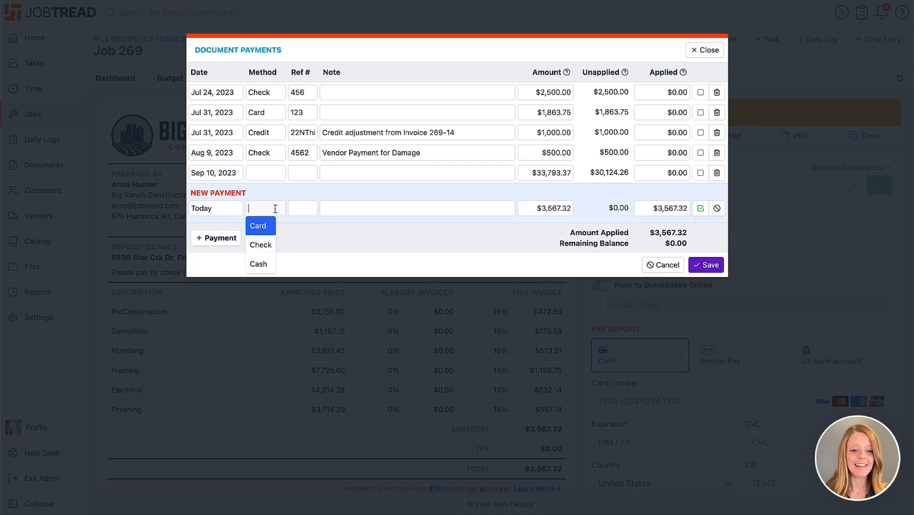
left_click(260, 244)
type("59652")
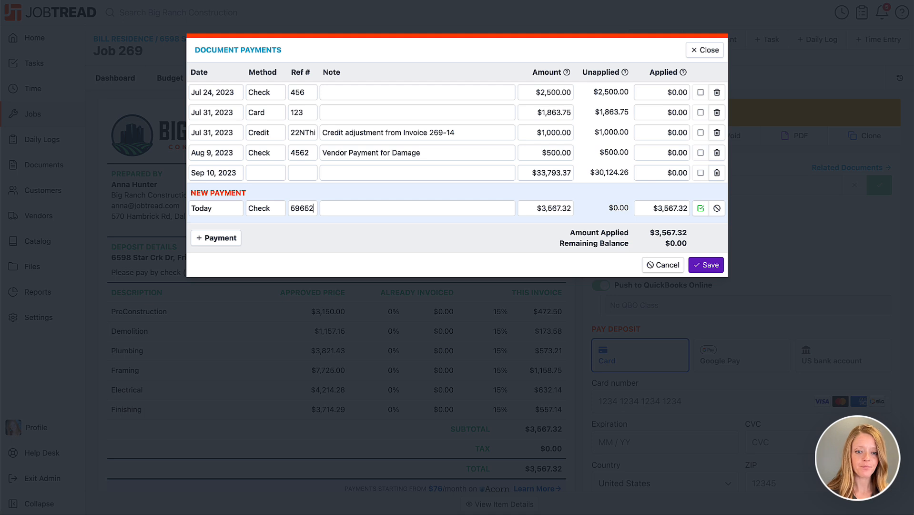
left_click(343, 209)
type("P")
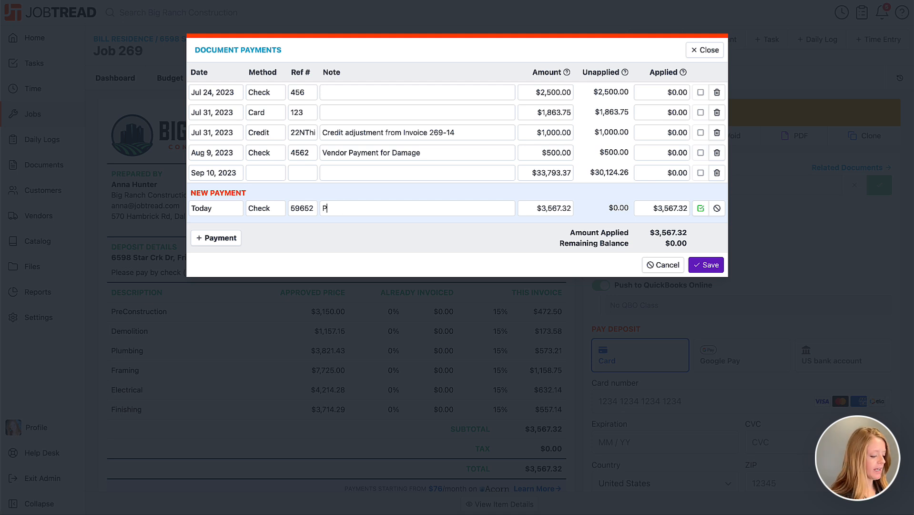
type("aid in full")
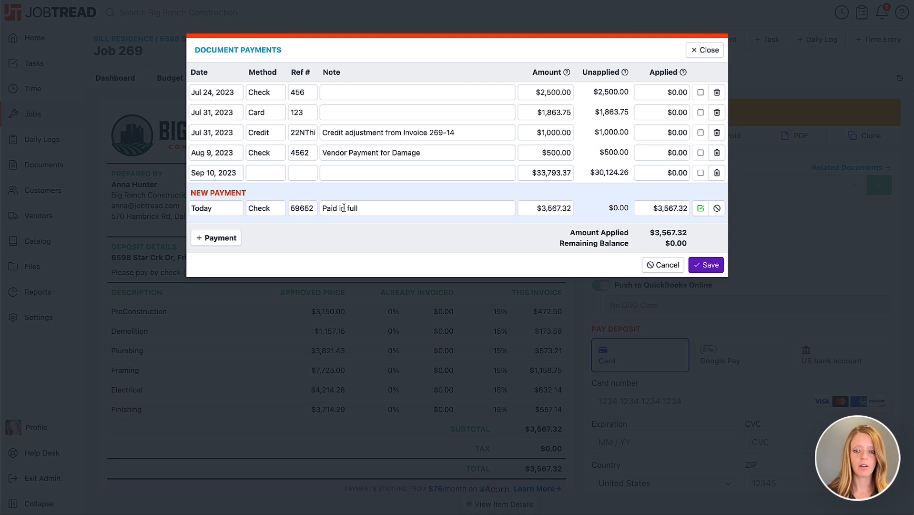
left_click(706, 265)
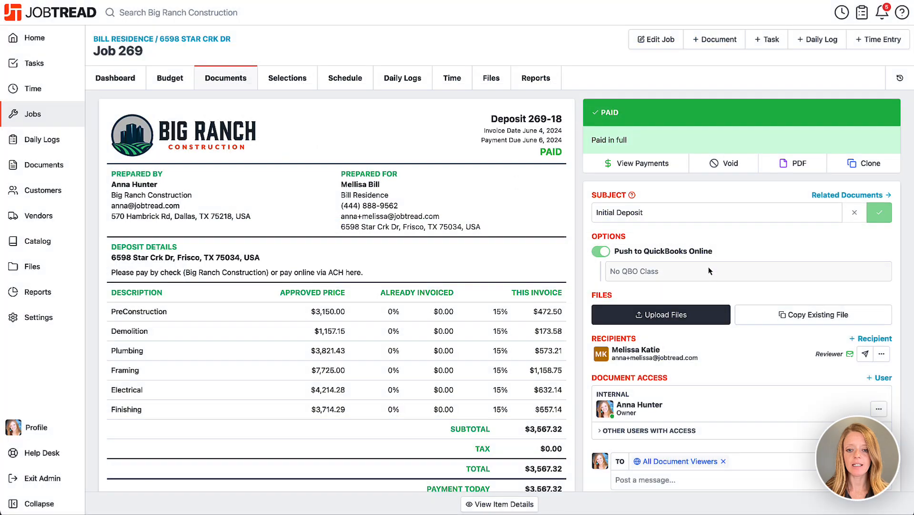
Step: Review the paid deposit's totals, and examine the invoiced, collected and to-be-invoiced amounts per item in the job budget
scroll(722, 267, "down", 3)
scroll(721, 267, "up", 2)
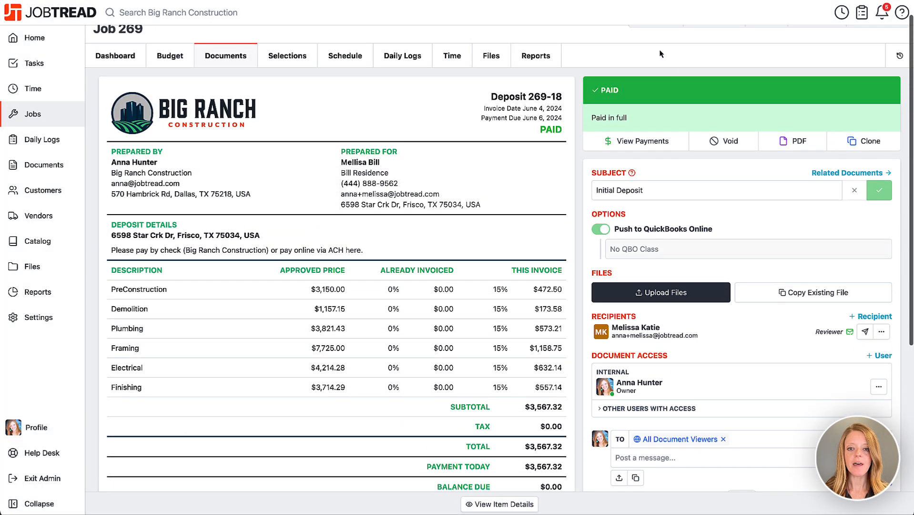
scroll(602, 206, "up", 1)
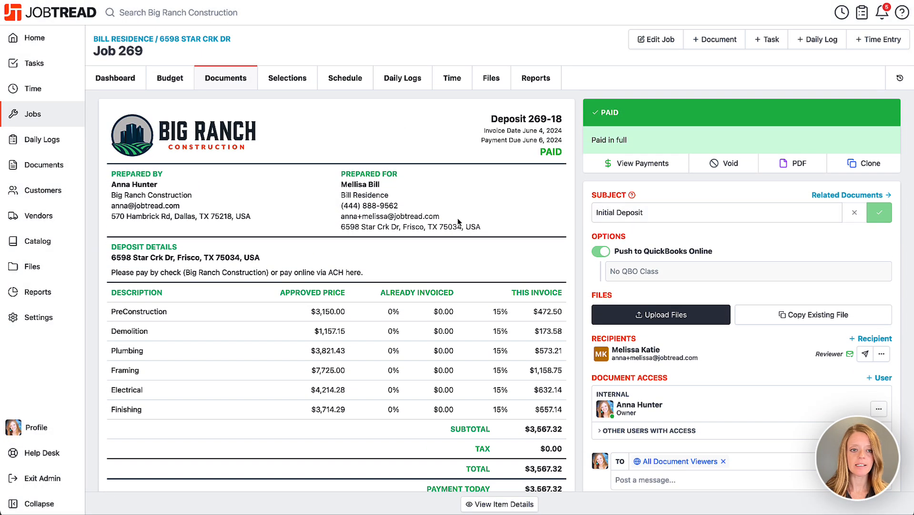
left_click(168, 81)
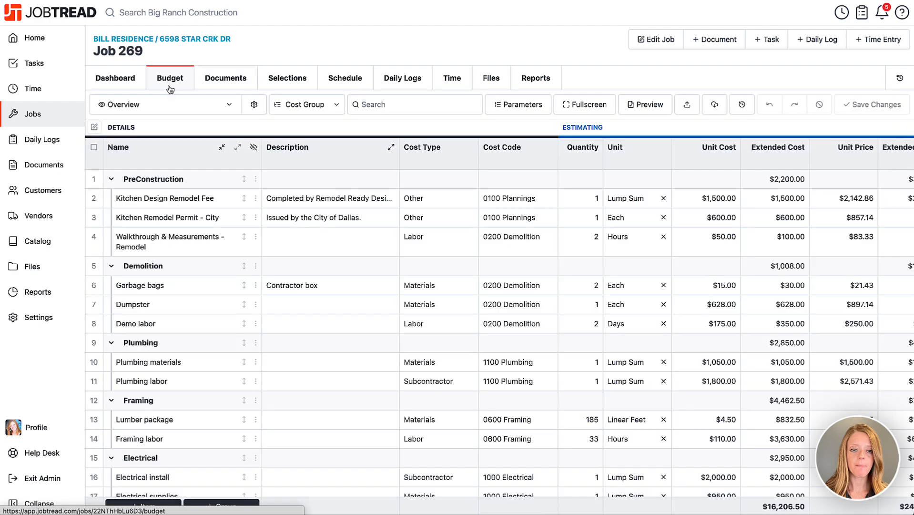
scroll(502, 140, "right", 10)
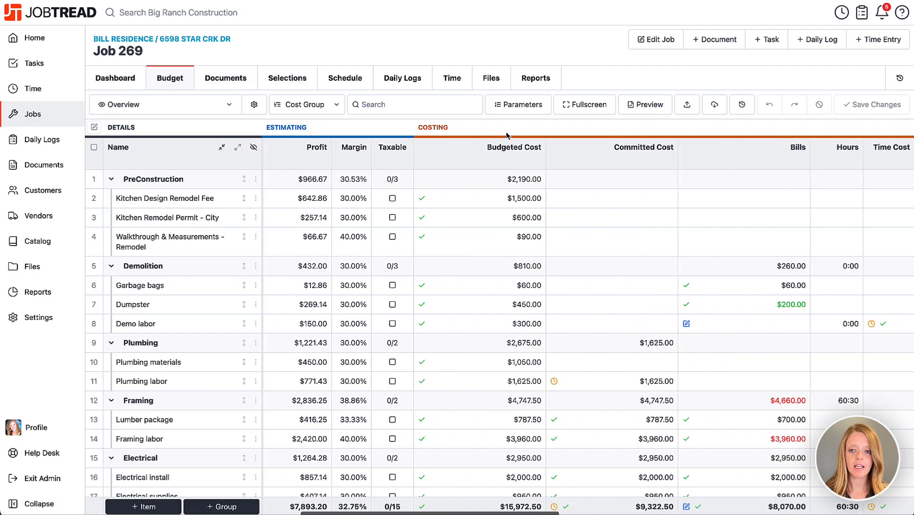
scroll(506, 136, "right", 8)
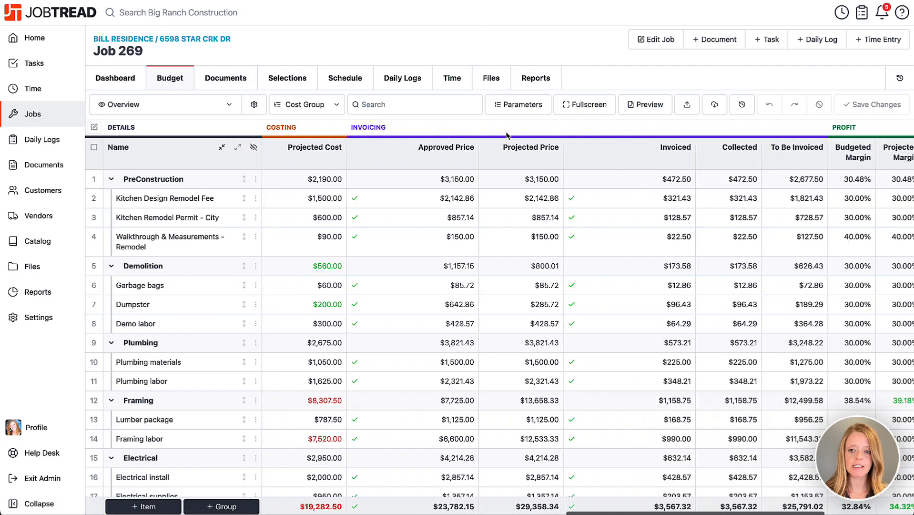
scroll(507, 136, "left", 2)
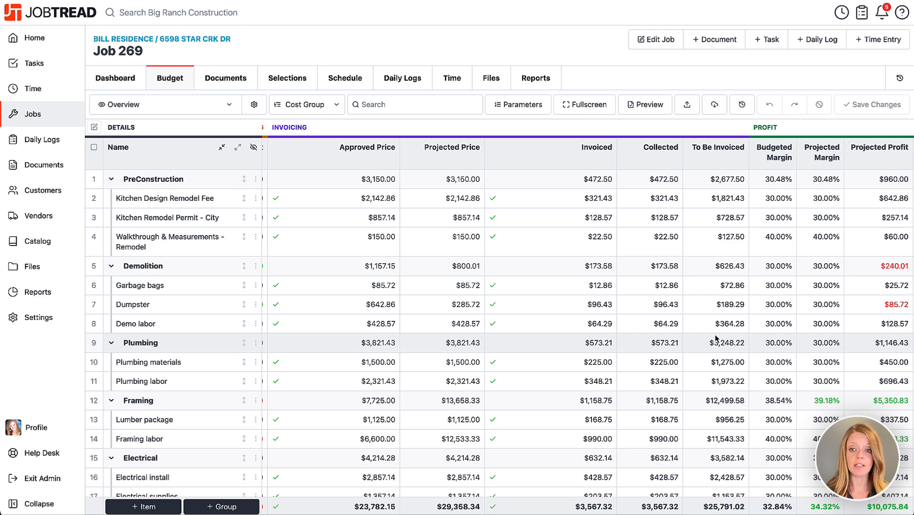
Step: Create a customer invoice from the job's items, billing 20% of all cost groups
left_click(717, 45)
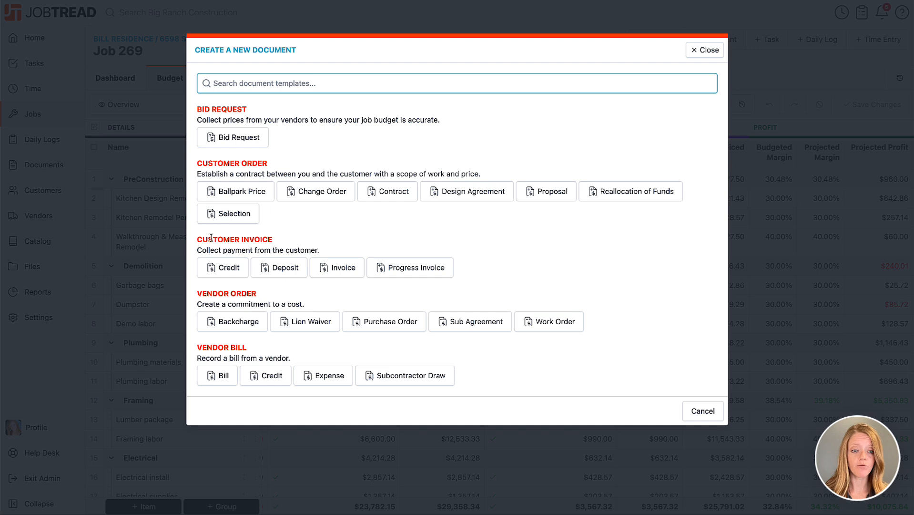
left_click(344, 271)
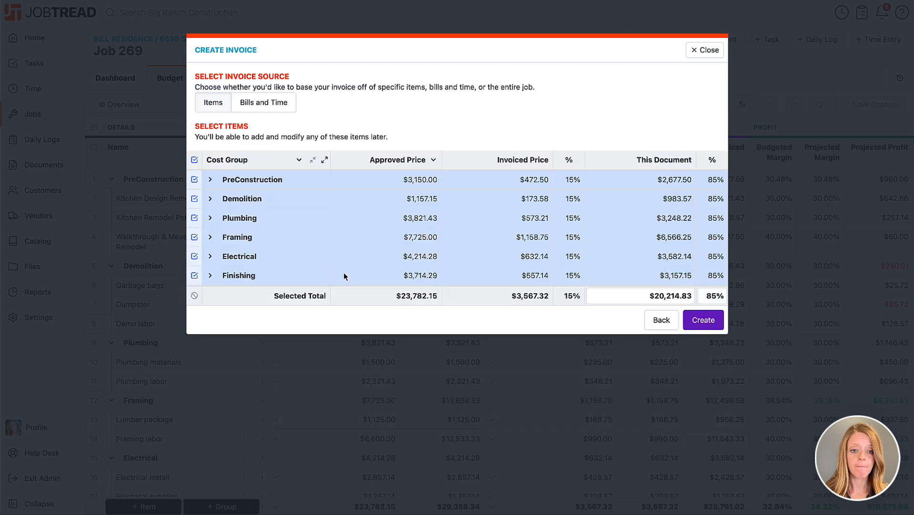
left_click(715, 295)
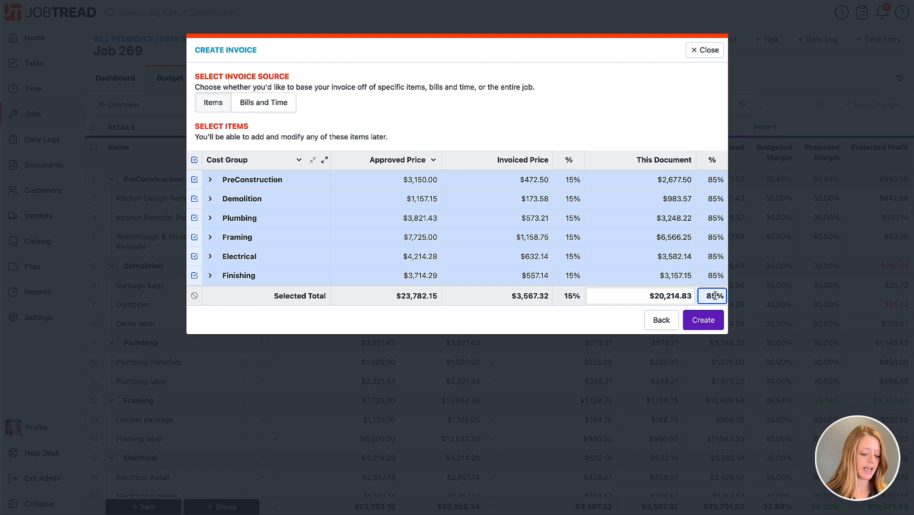
type("20")
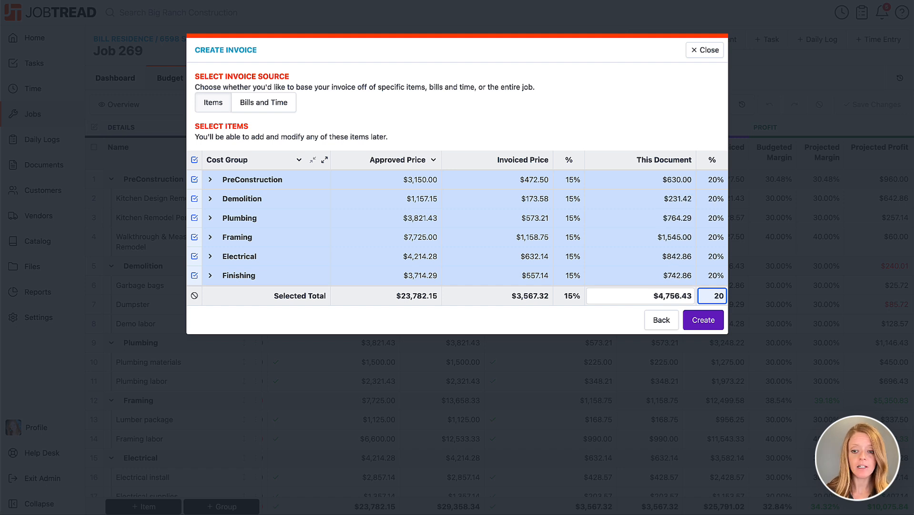
left_click(560, 319)
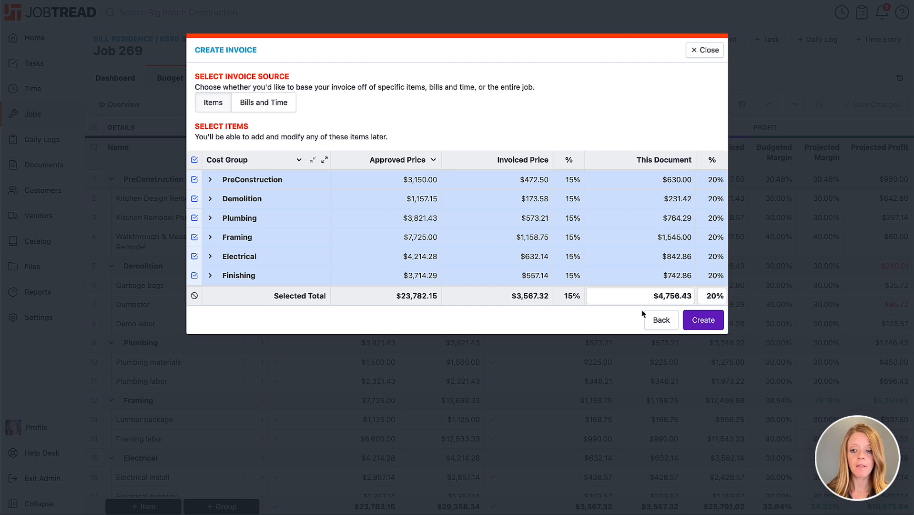
left_click(705, 319)
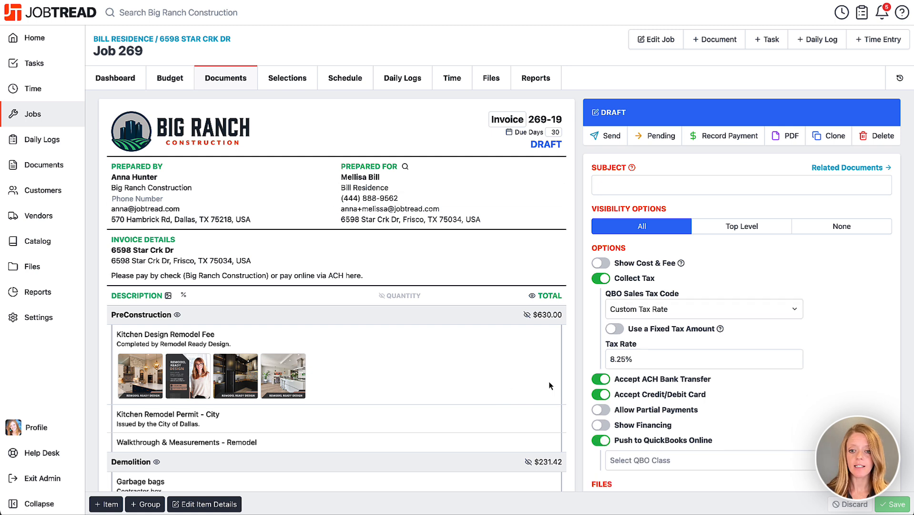
Step: Set the draft invoice to top-level visibility with approved and already-invoiced percentage columns, and allow partial payments
left_click(738, 227)
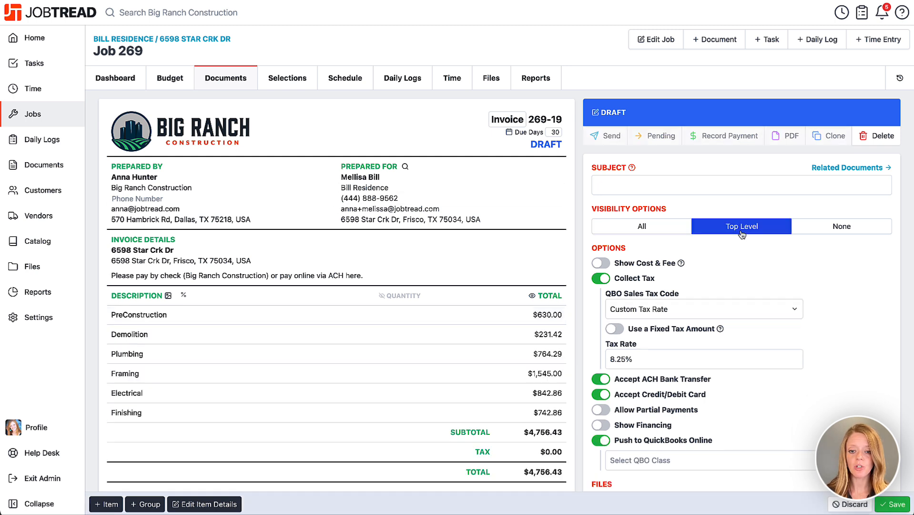
left_click(183, 296)
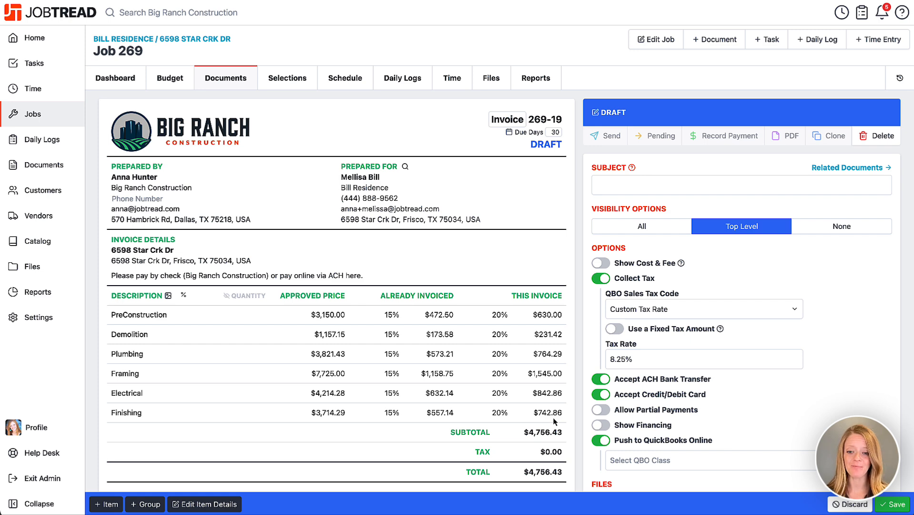
scroll(555, 420, "down", 1)
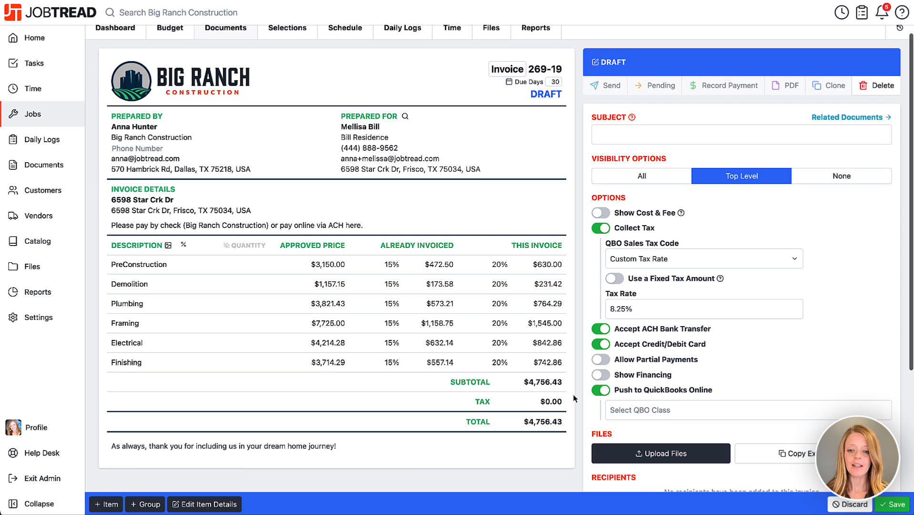
left_click(600, 360)
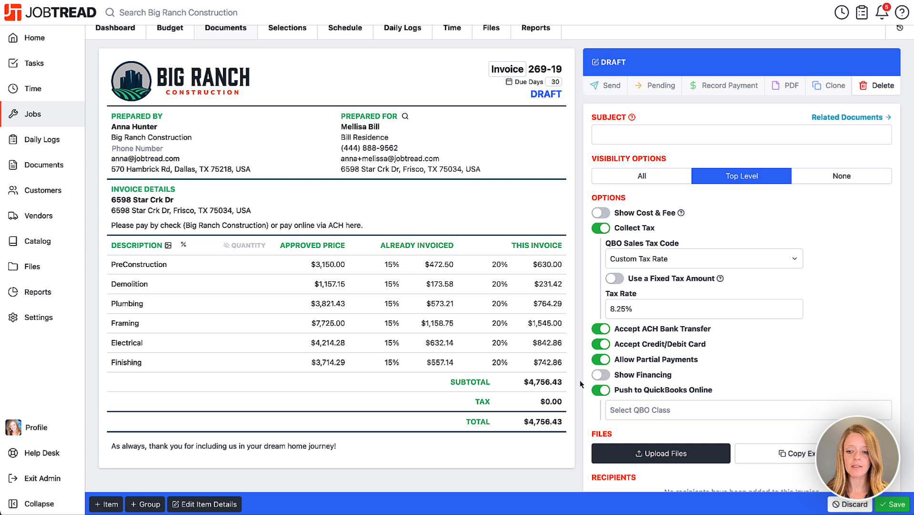
Step: Give the invoice the subject "2nd Draw", save it, and send it to the customer with the default email message
left_click(680, 129)
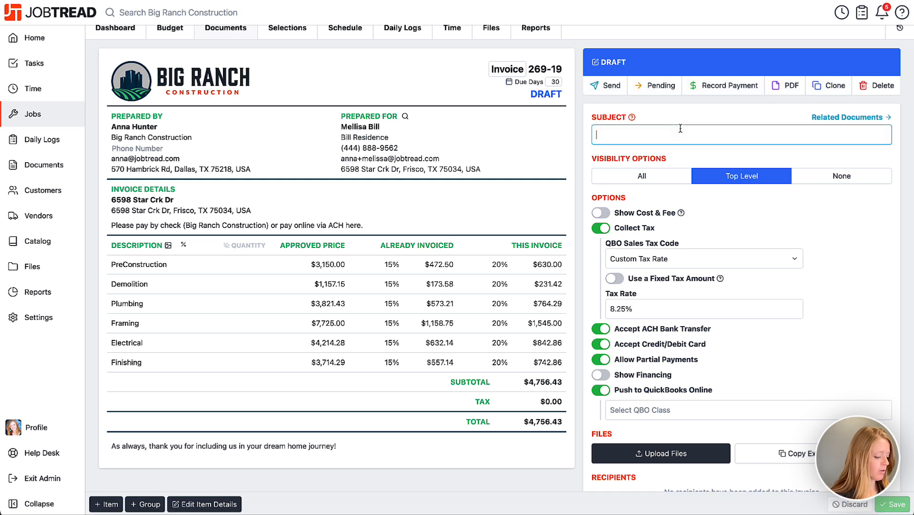
type("2nd Draw")
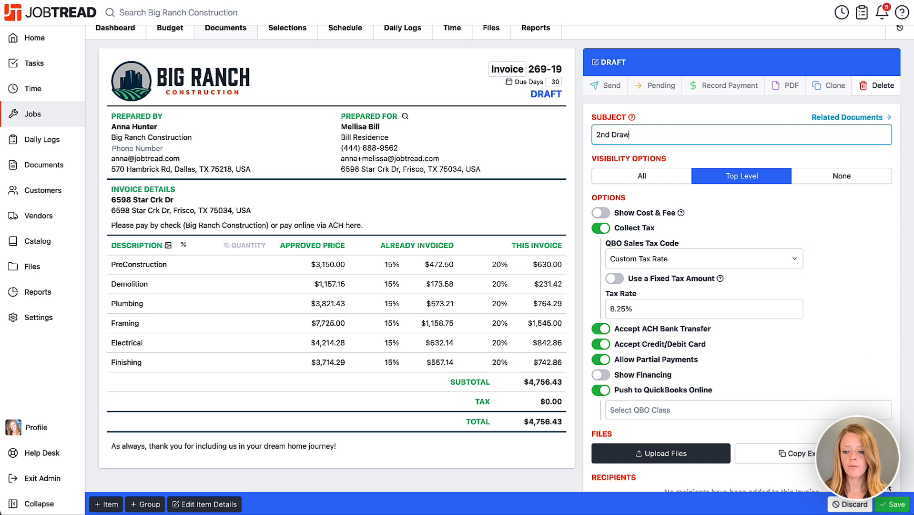
left_click(892, 504)
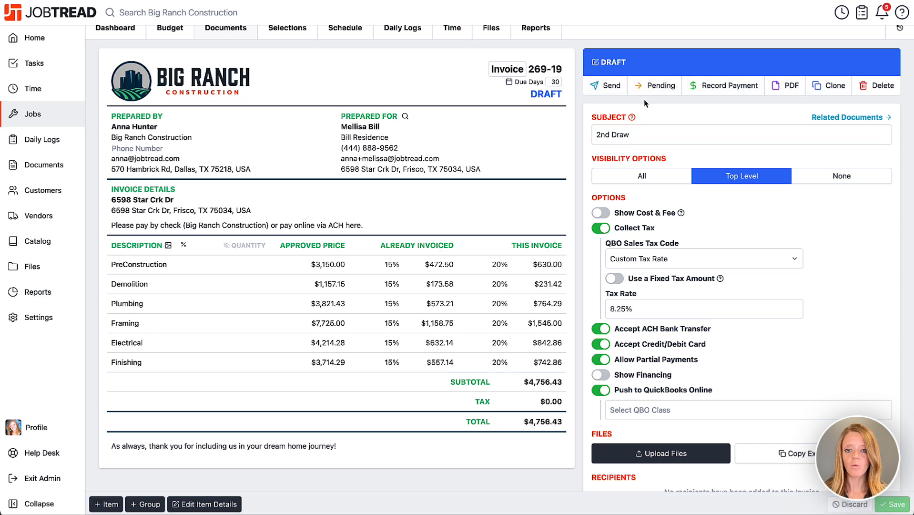
left_click(612, 89)
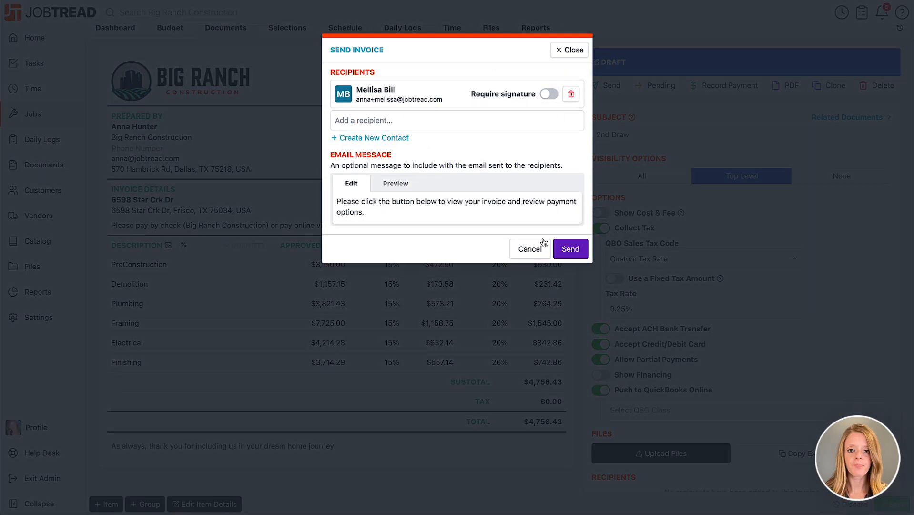
left_click(567, 246)
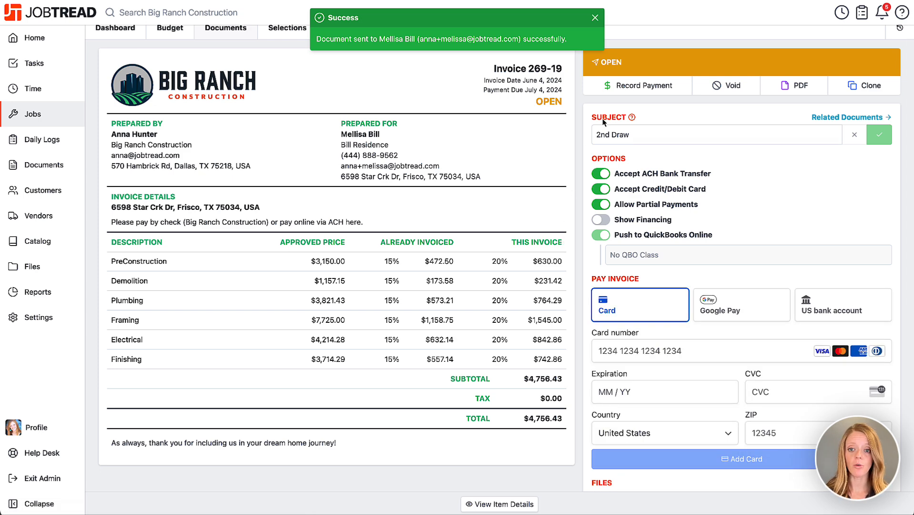
Step: Add a new check payment to the open invoice, dated May 28, with reference 8632 and the note "1st Payment"
left_click(618, 87)
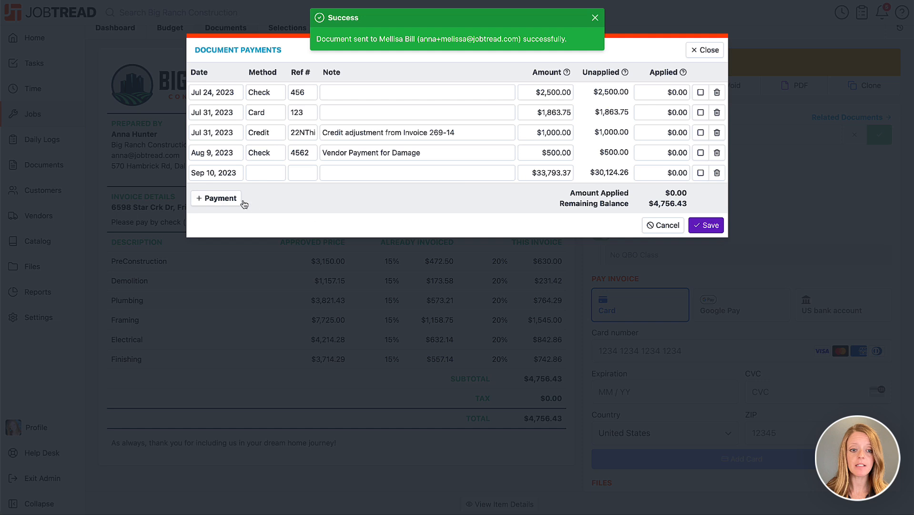
left_click(216, 199)
left_click(213, 214)
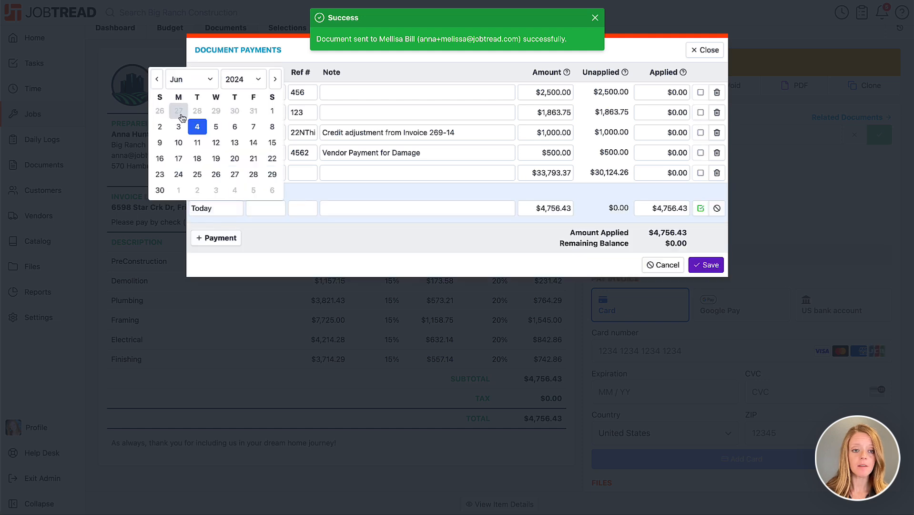
left_click(194, 112)
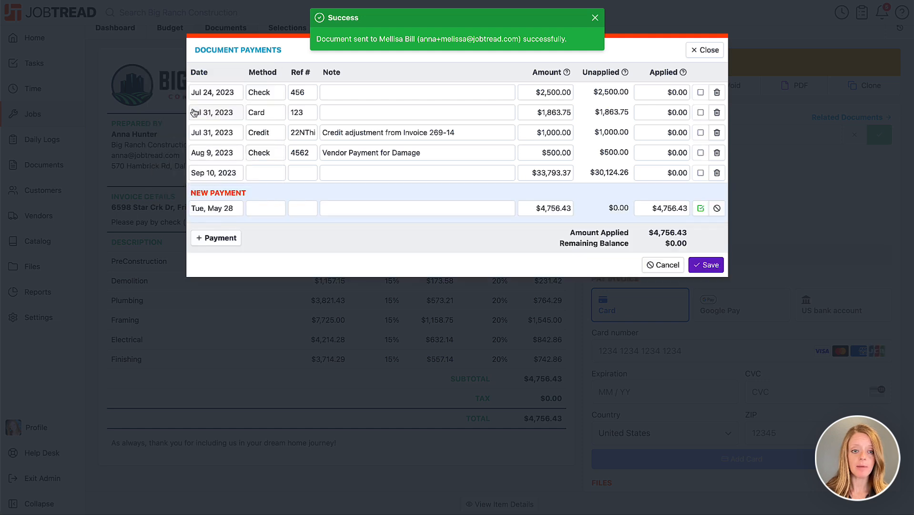
left_click(257, 210)
left_click(261, 245)
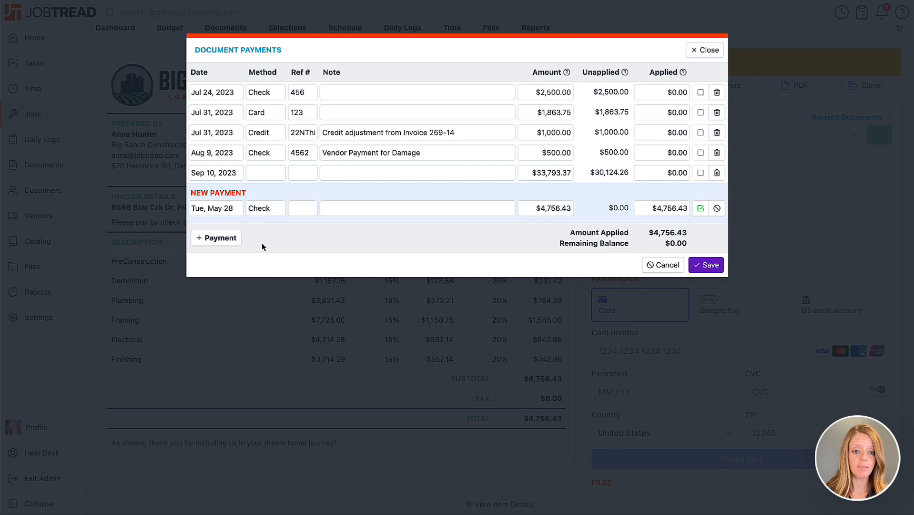
left_click(297, 209)
type("8632")
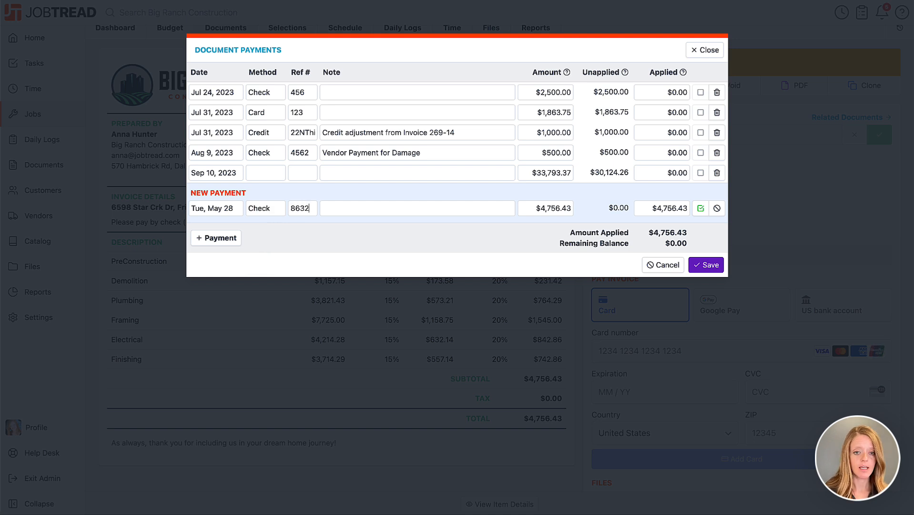
left_click(364, 207)
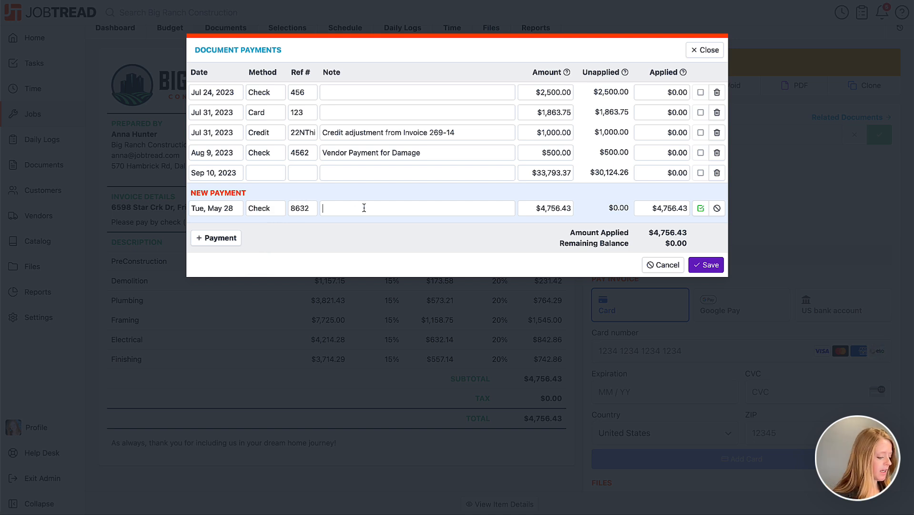
type("1st Payment")
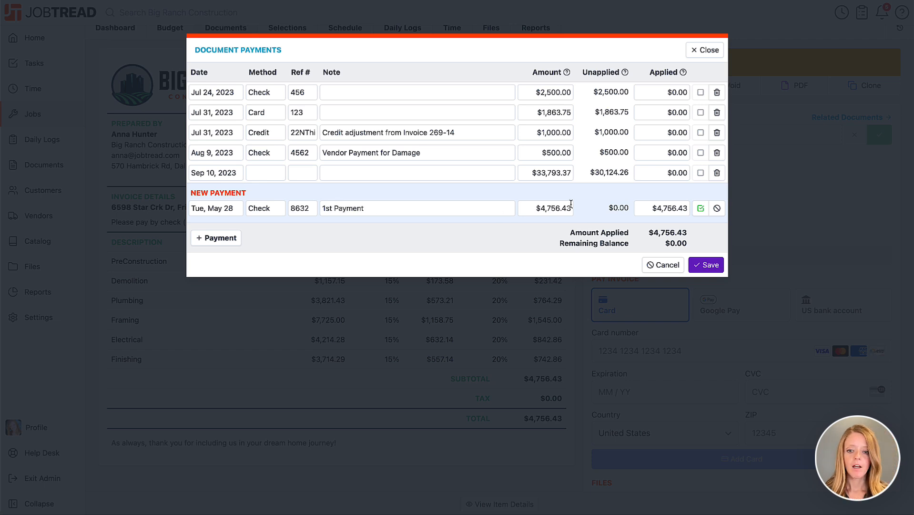
Step: Set the new payment's amount to $2,000 and save the partial payment on the invoice
left_click_drag(570, 208, 535, 208)
type("2000")
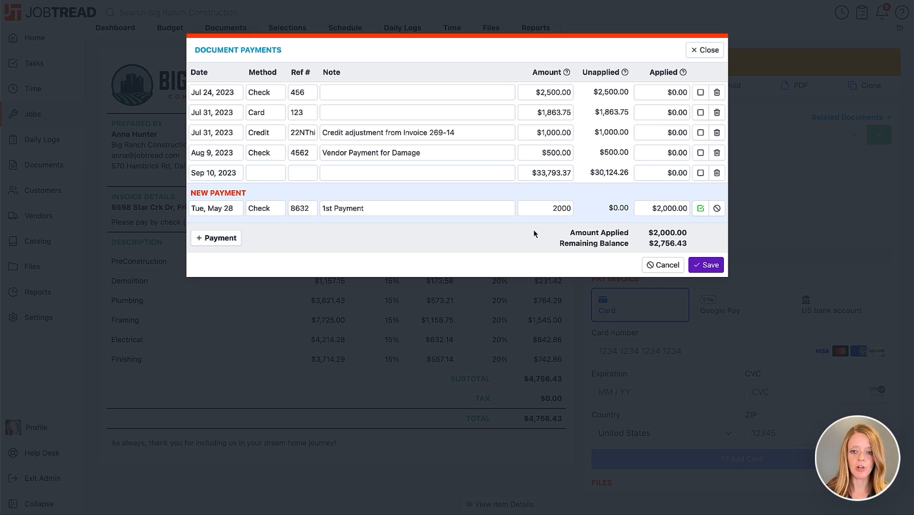
left_click(524, 247)
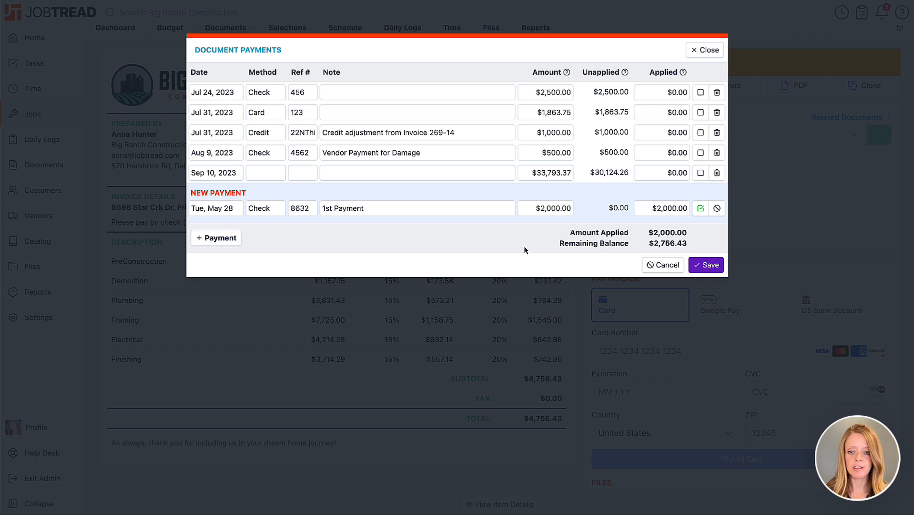
left_click(703, 266)
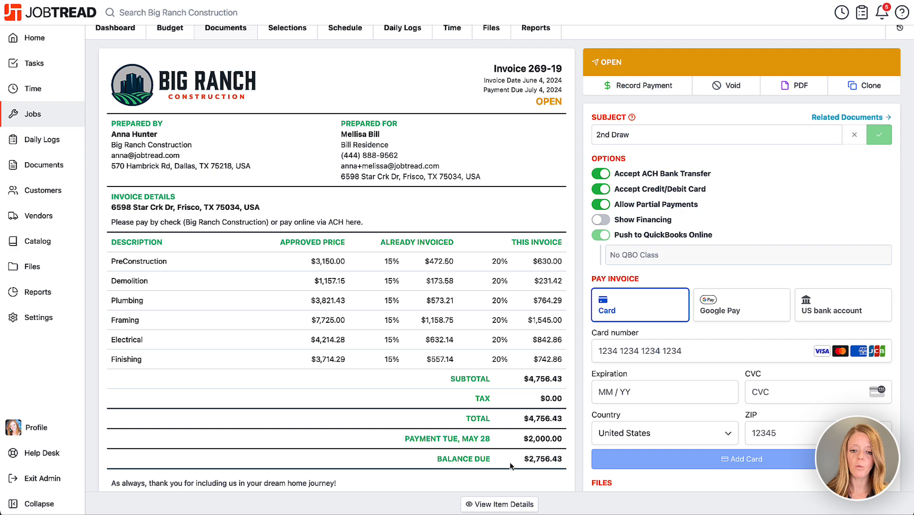
Step: Record a check payment dated today for the remaining balance, with reference 8935 and the note "Final Payment", and save it
left_click(617, 87)
left_click(235, 222)
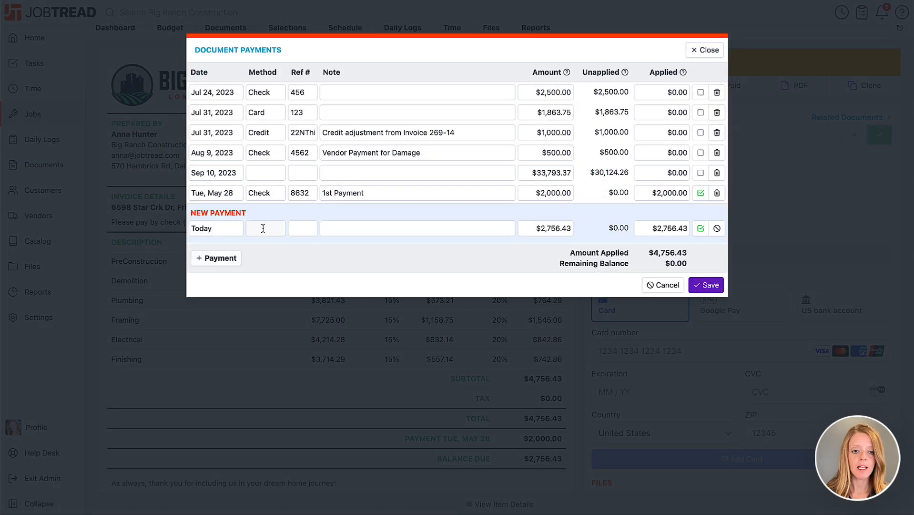
left_click(263, 228)
left_click(260, 262)
left_click(311, 228)
type("8935")
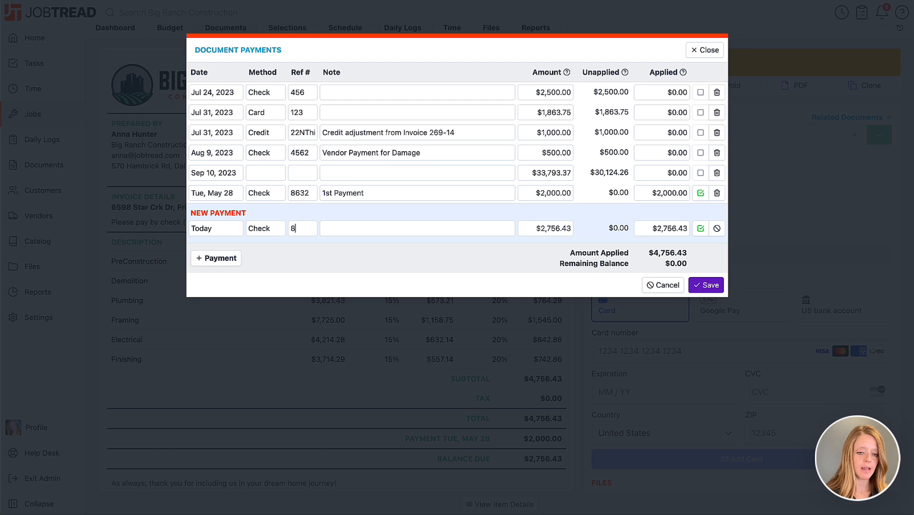
left_click(363, 229)
type("Final Pa")
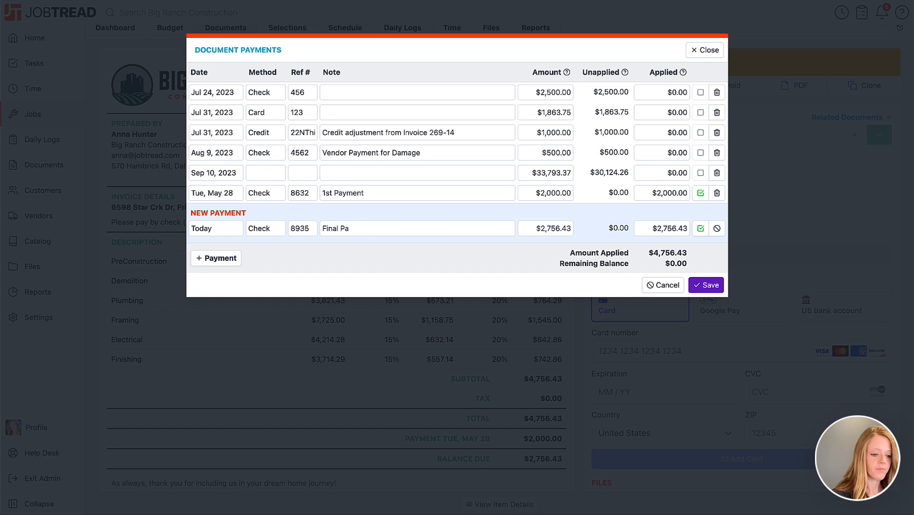
type("yment")
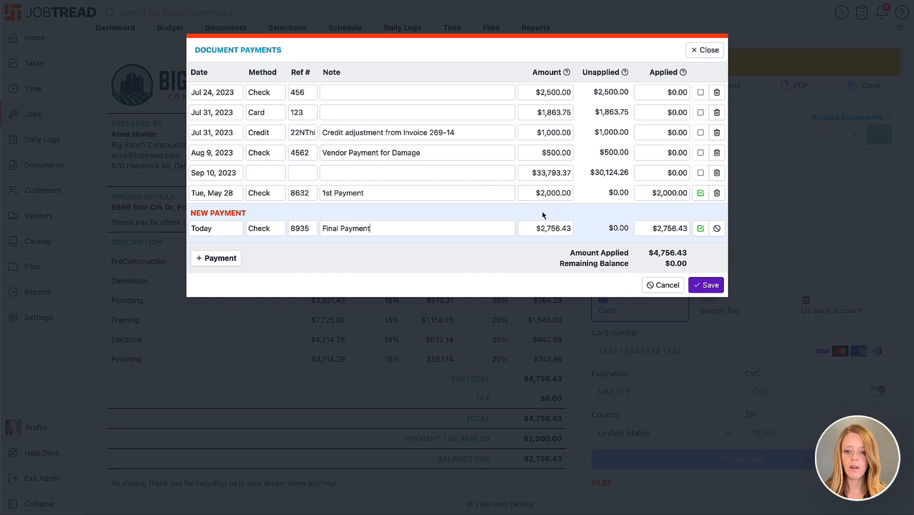
left_click(707, 285)
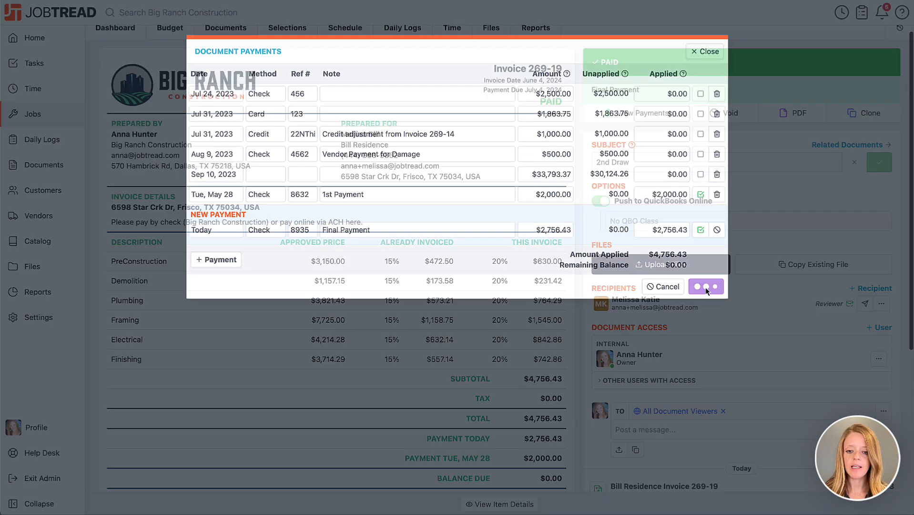
Step: Review the paid invoice's totals, and examine the job's payments list, including the reference, note and QBO link columns
scroll(522, 413, "down", 1)
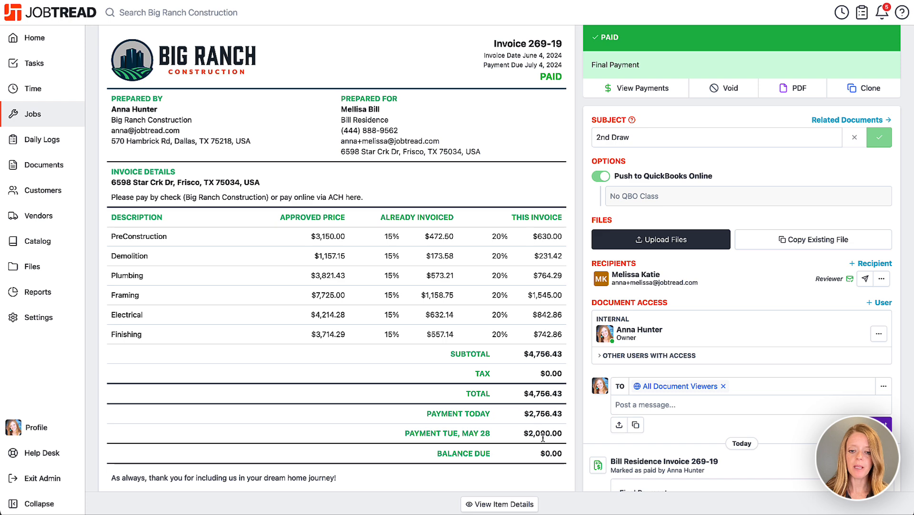
scroll(491, 286, "up", 2)
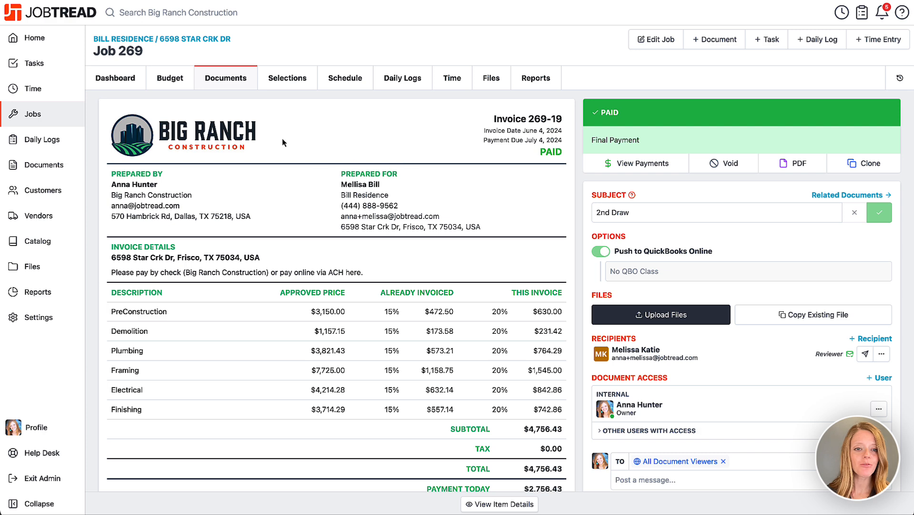
left_click(225, 84)
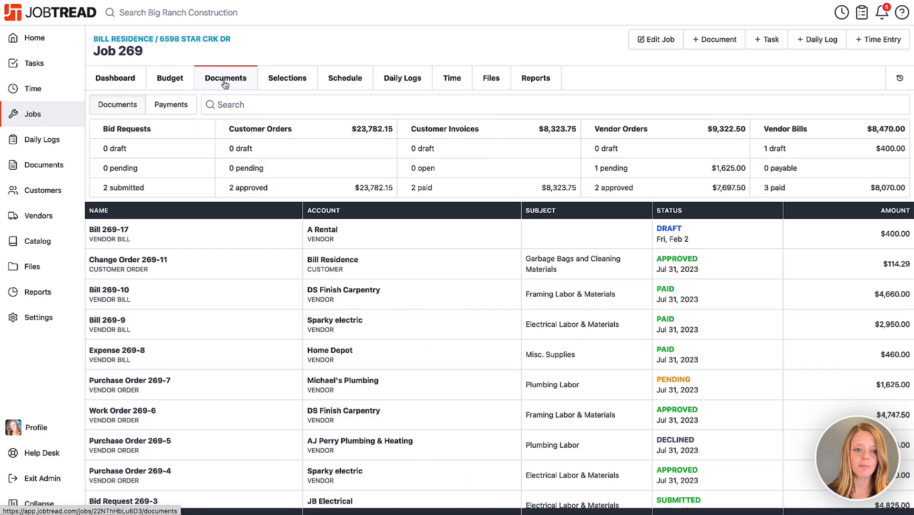
left_click(166, 106)
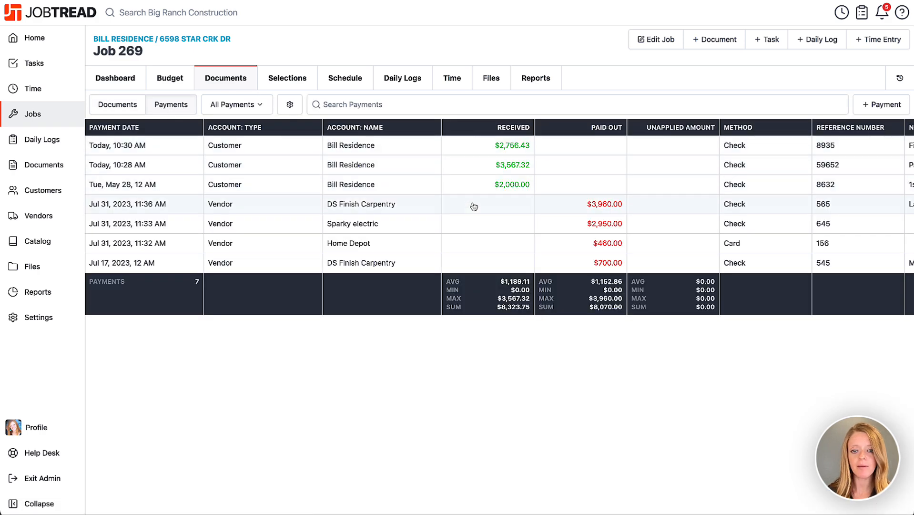
scroll(621, 270, "right", 5)
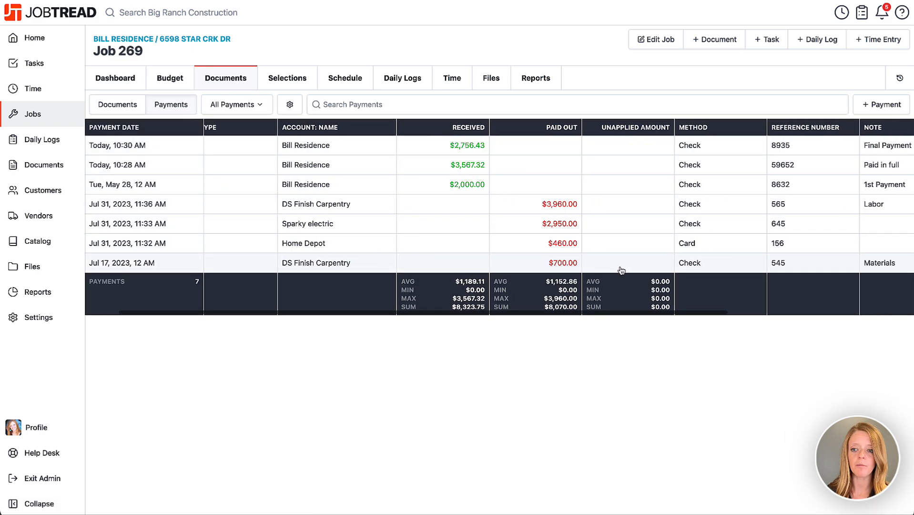
scroll(620, 270, "right", 2)
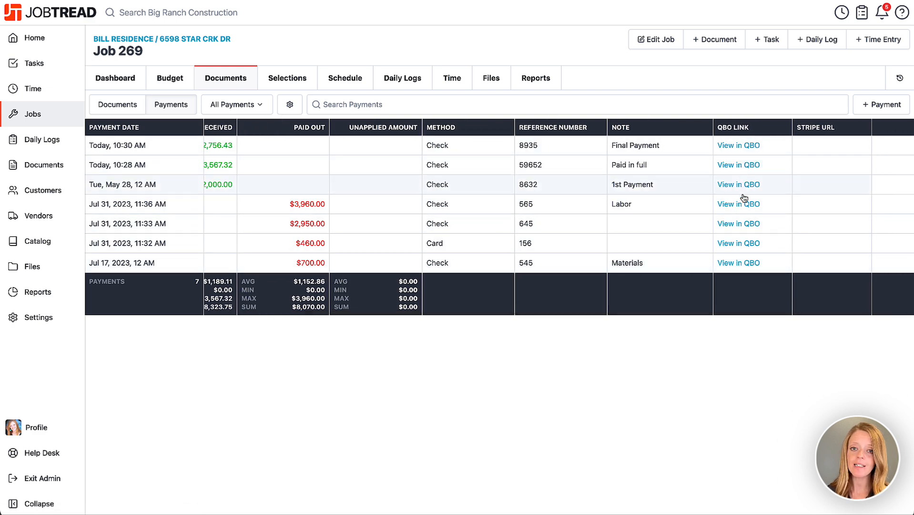
scroll(743, 217, "left", 7)
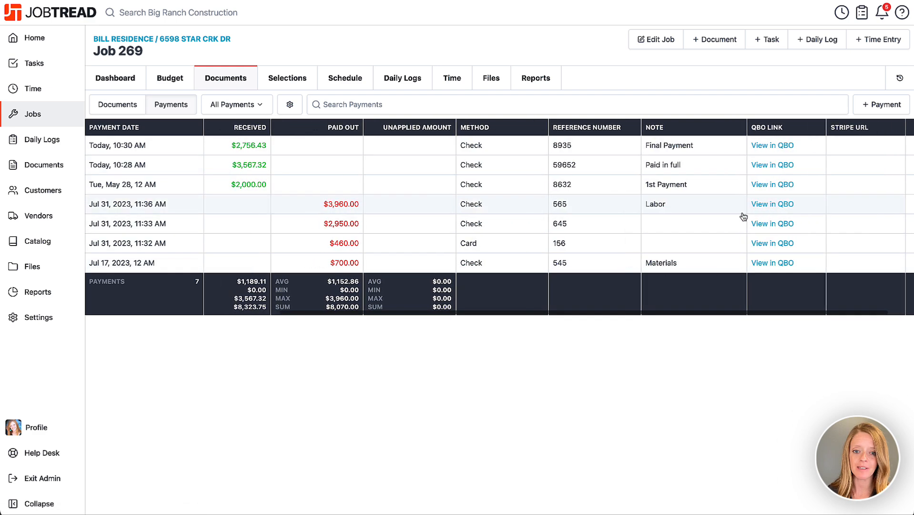